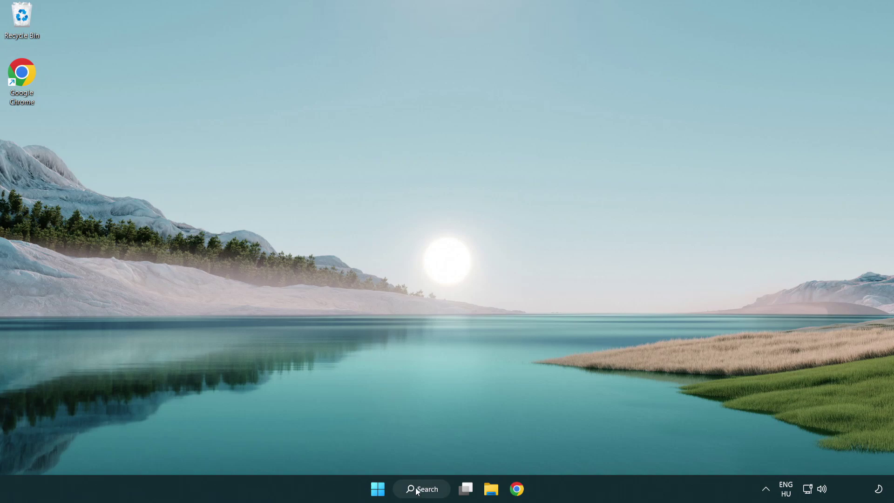
# - Search Windows for 'device manager' and launch Device Manager from the results
pyautogui.click(427, 491)
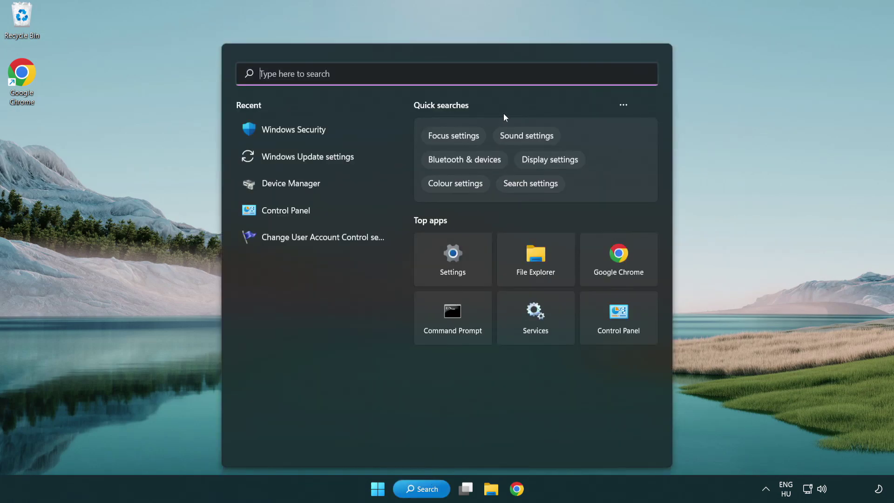
pyautogui.write('device ')
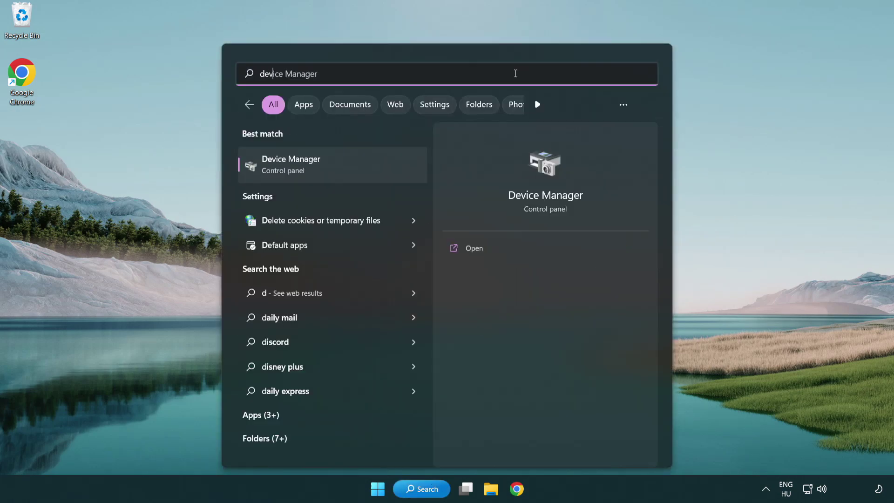
pyautogui.write('manager')
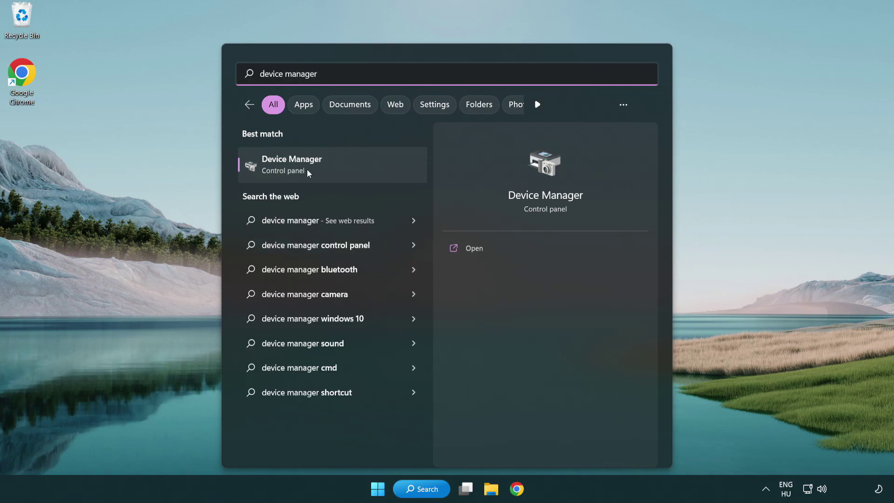
pyautogui.click(358, 171)
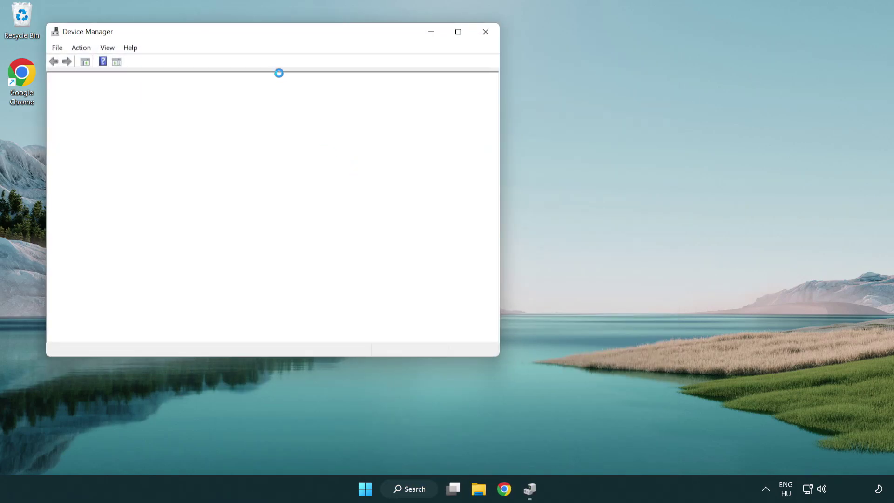
# - Expand Display adapters and bring up the action menu for the VMware SVGA 3D adapter
pyautogui.moveTo(244, 35); pyautogui.dragTo(393, 91)
pyautogui.click(283, 185)
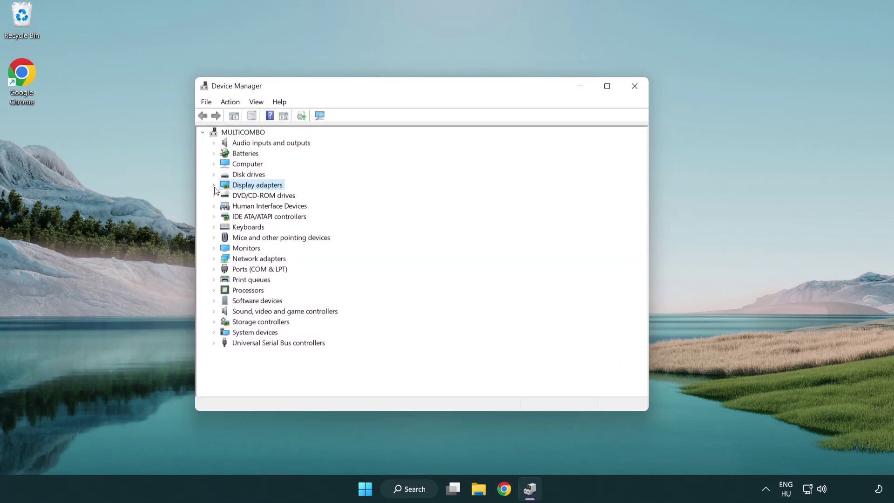
pyautogui.click(214, 186)
pyautogui.click(259, 197)
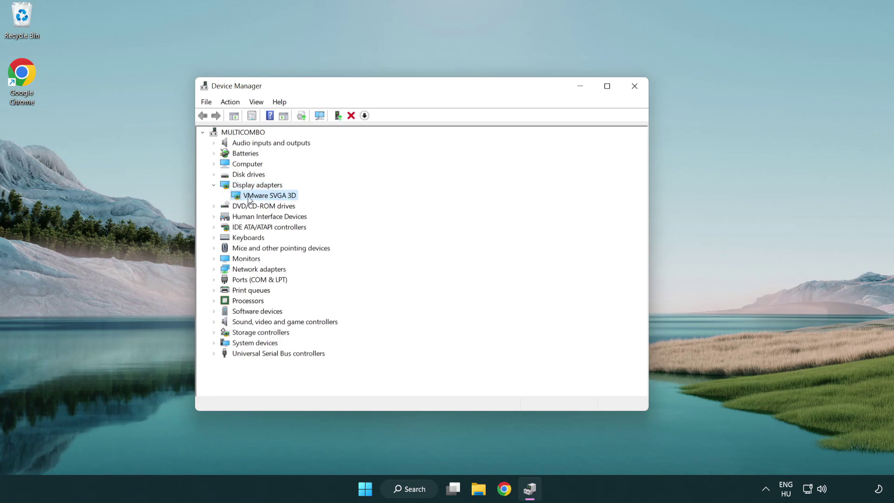
pyautogui.rightClick(267, 199)
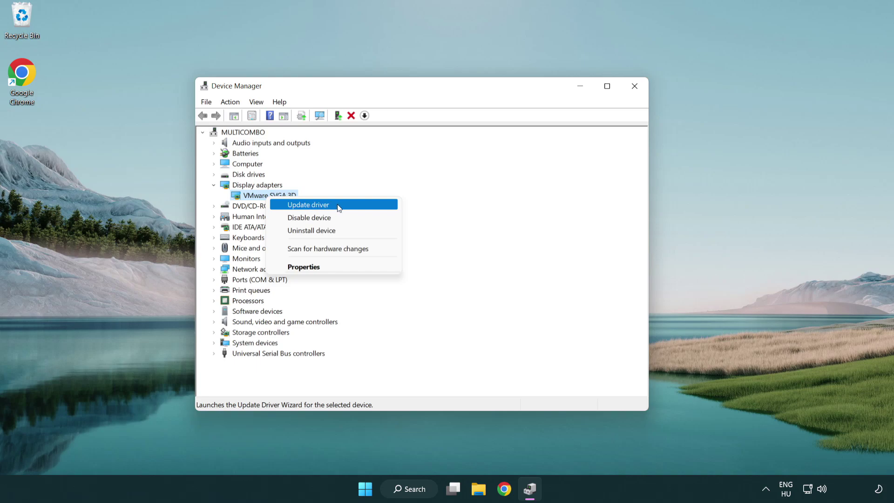
# - Run an automatic driver search for VMware SVGA 3D, which finds the best driver already installed
pyautogui.click(352, 206)
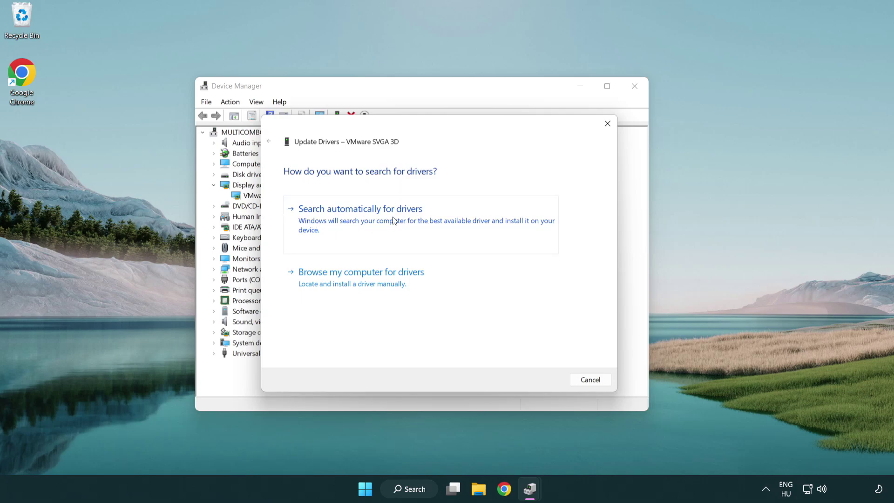
pyautogui.click(394, 218)
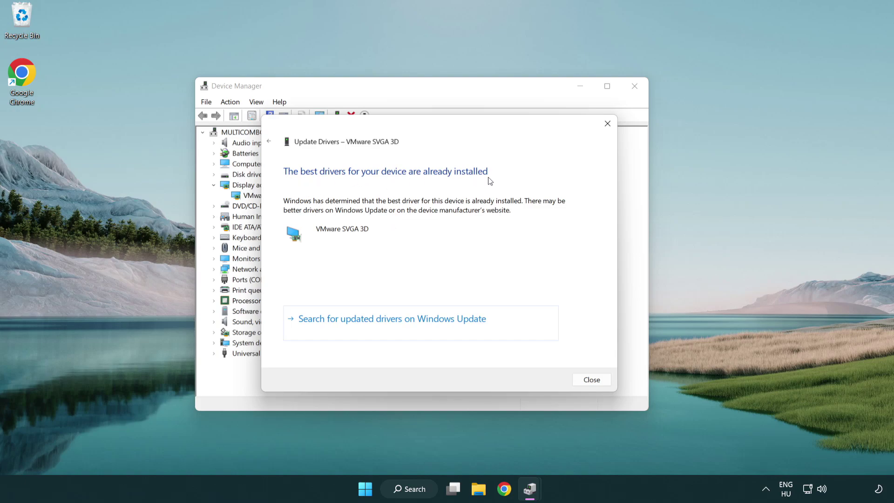
pyautogui.click(593, 382)
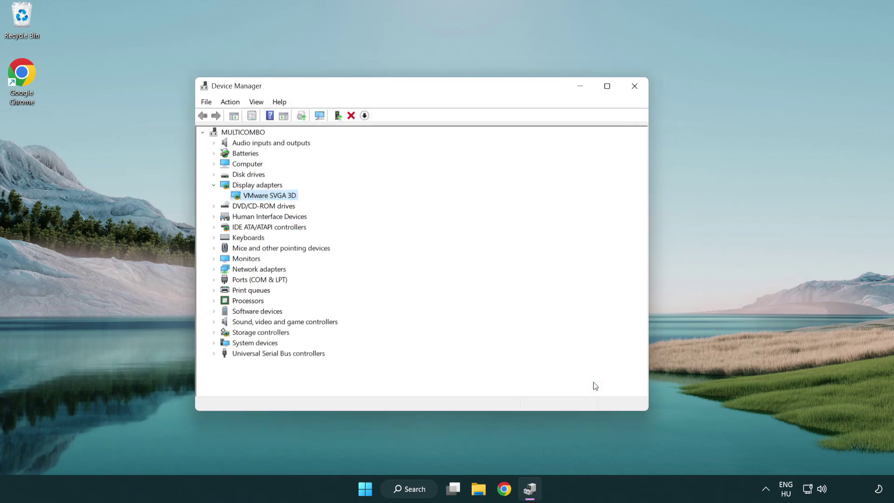
# - Close Device Manager and open Windows Update settings by searching for 'update'
pyautogui.click(635, 86)
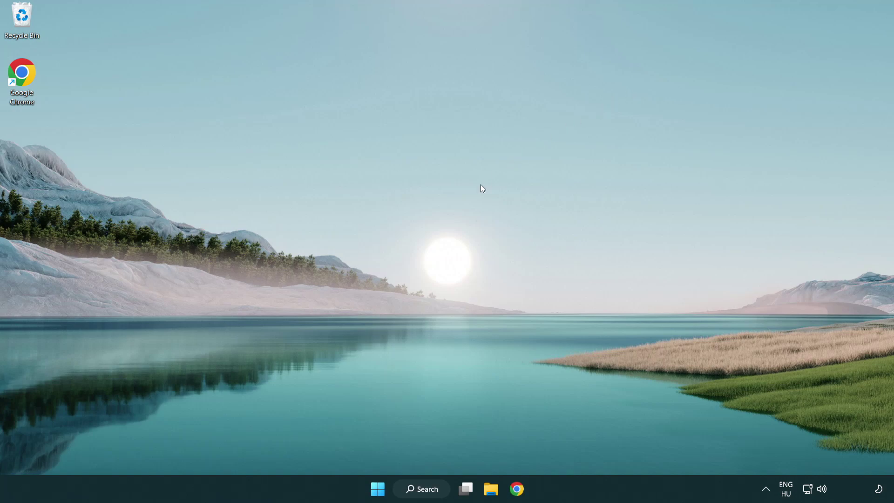
pyautogui.click(429, 489)
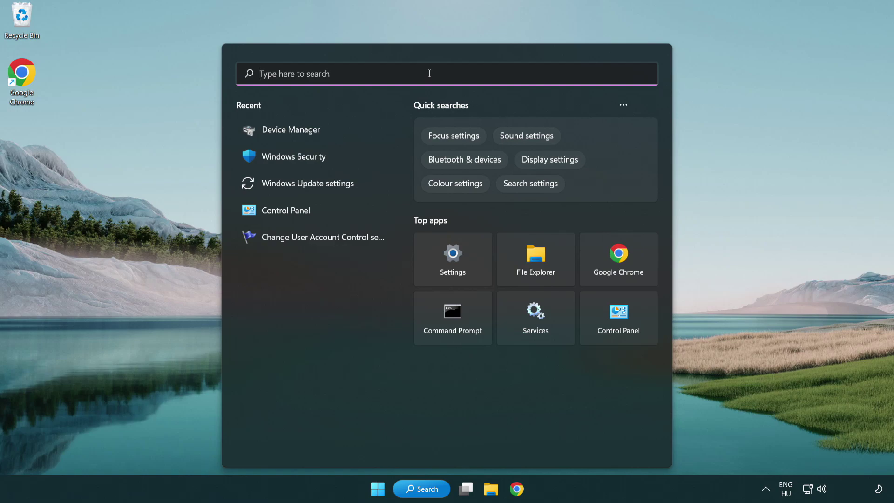
pyautogui.write('update')
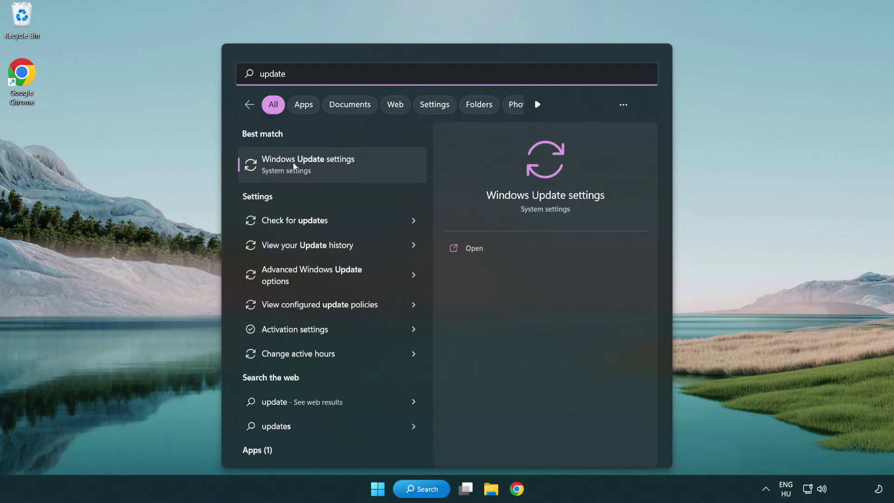
pyautogui.click(348, 170)
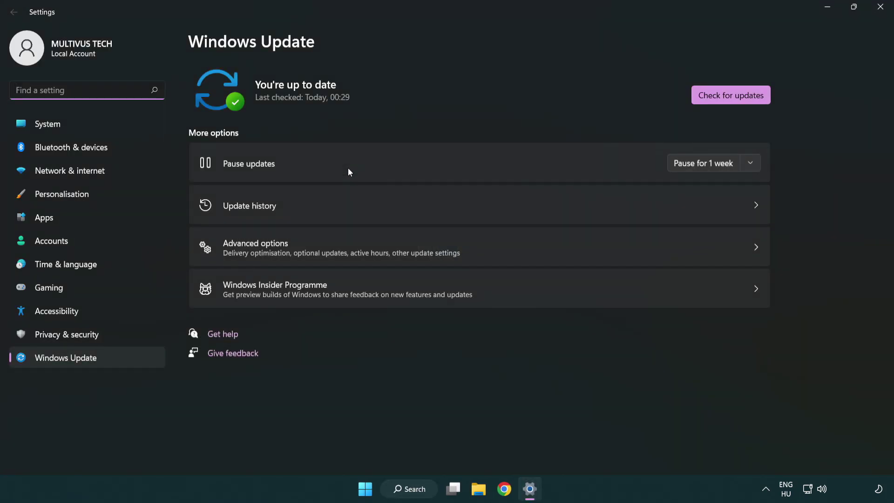
# - Check for updates, see 'You're up to date', and close Settings
pyautogui.click(748, 100)
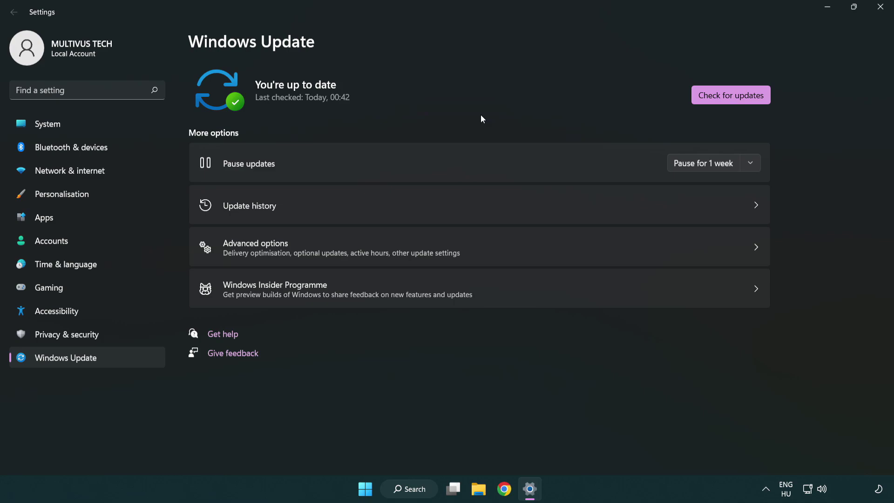
pyautogui.click(877, 13)
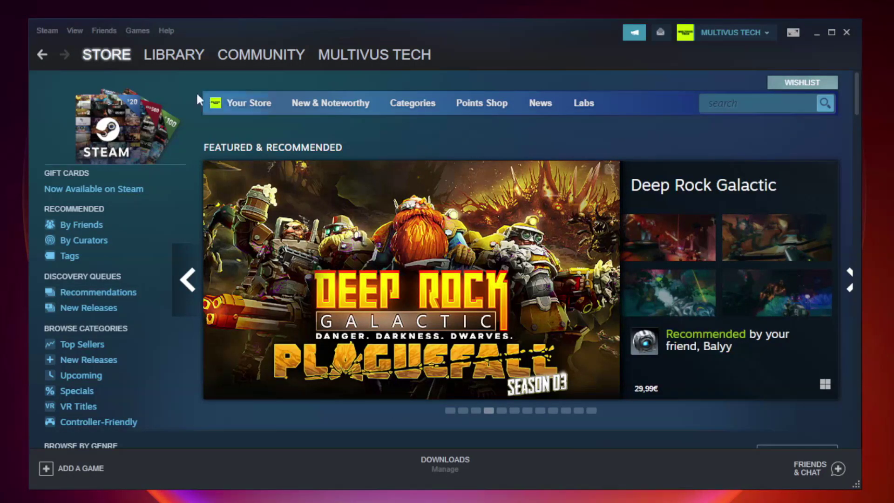
# - Go to the Steam Library and show the actions for YOUR NOT WORKING GAME
pyautogui.moveTo(176, 57)
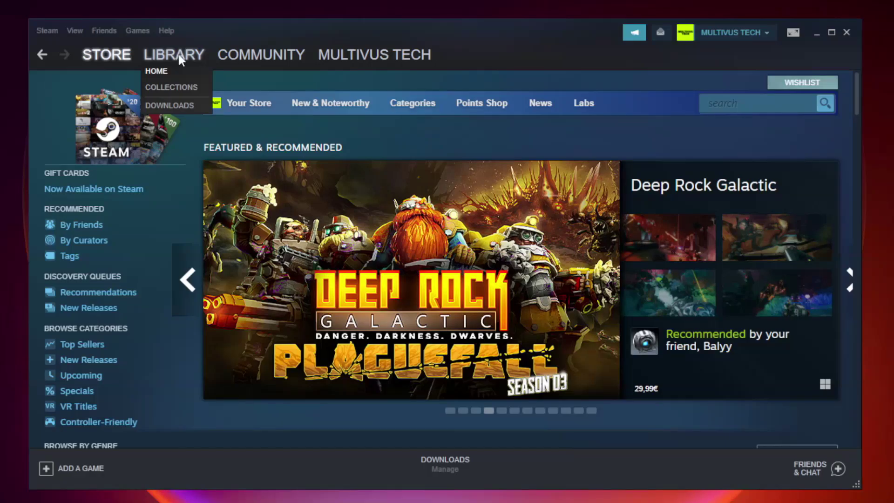
pyautogui.click(181, 59)
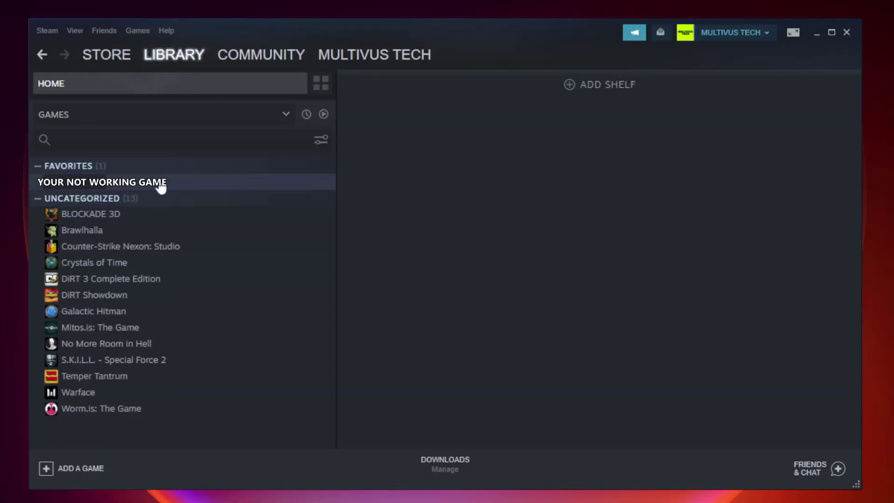
pyautogui.rightClick(193, 186)
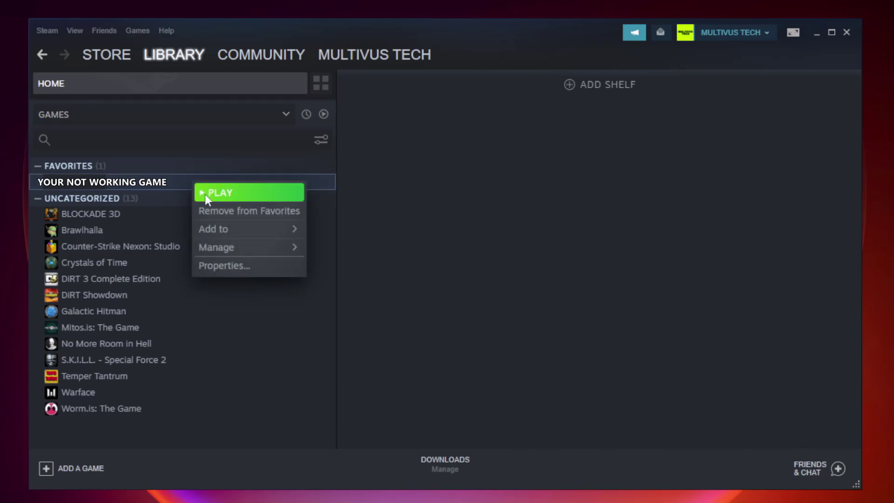
# - Verify the integrity of the game's local files from Properties, validating all 9192 files
pyautogui.click(247, 267)
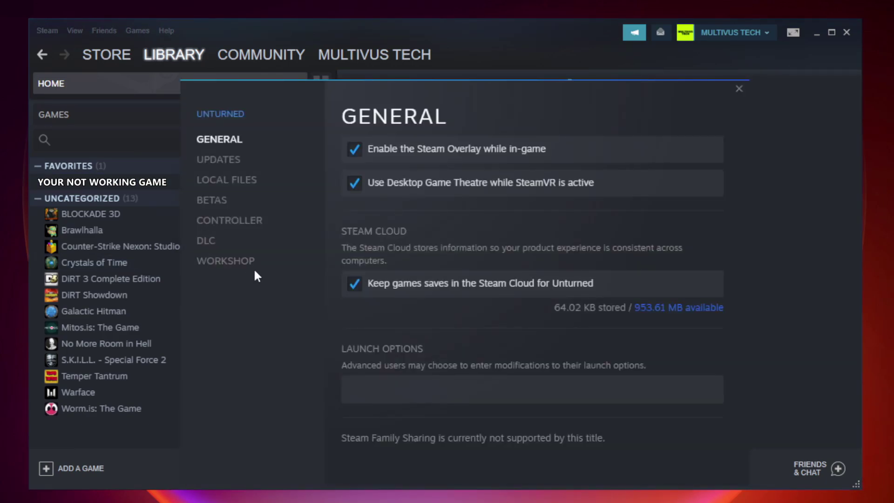
pyautogui.click(238, 189)
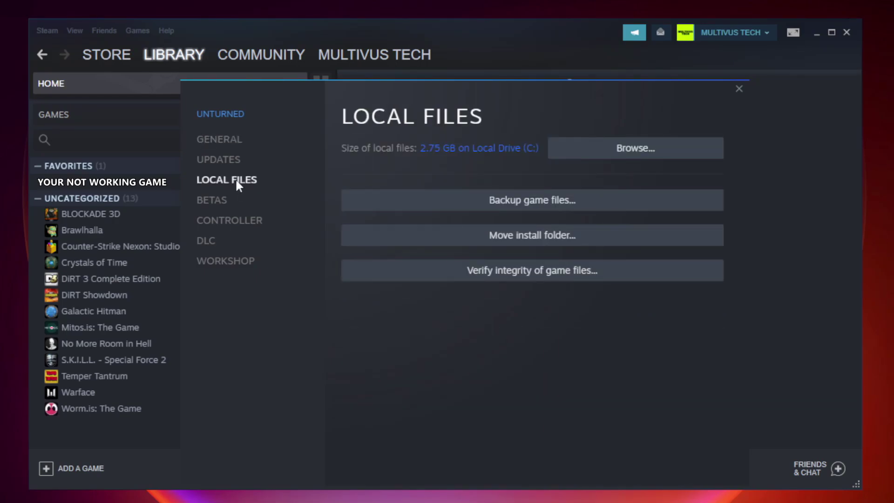
pyautogui.click(541, 280)
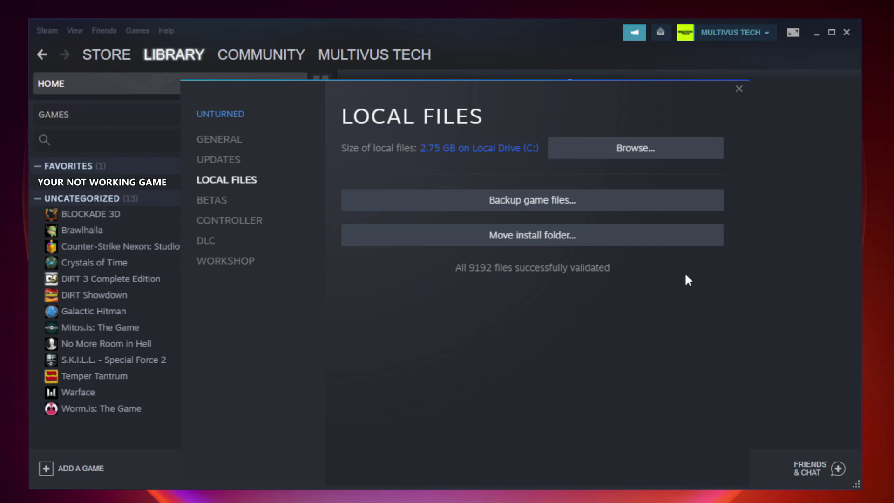
# - Browse to the game's install folder and show the actions for the YOUR NOT WORKING GAME shortcut
pyautogui.click(639, 157)
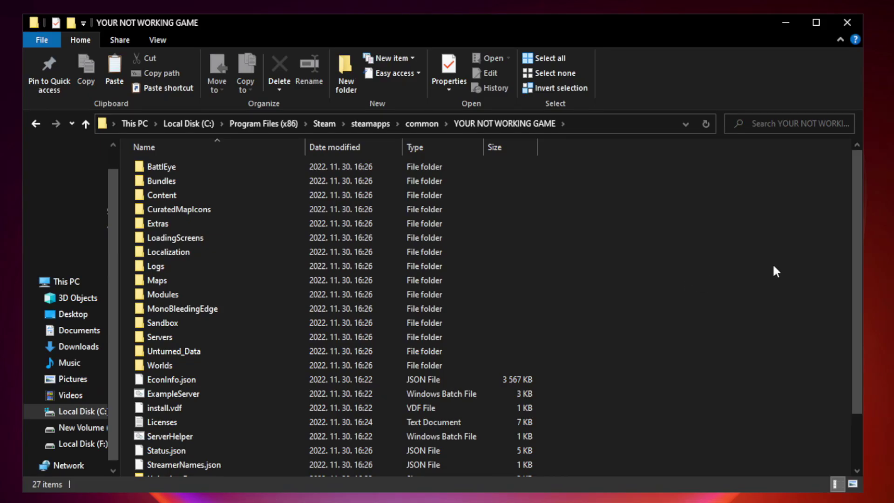
pyautogui.moveTo(857, 244); pyautogui.dragTo(858, 320)
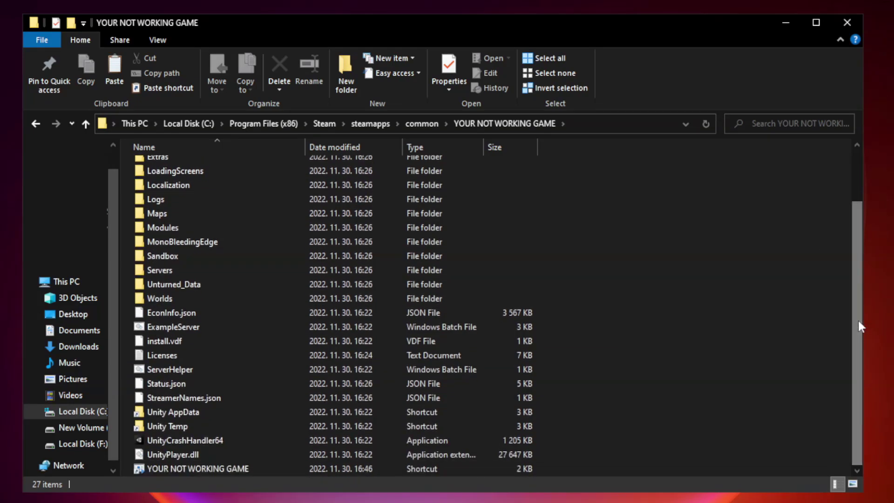
pyautogui.click(356, 468)
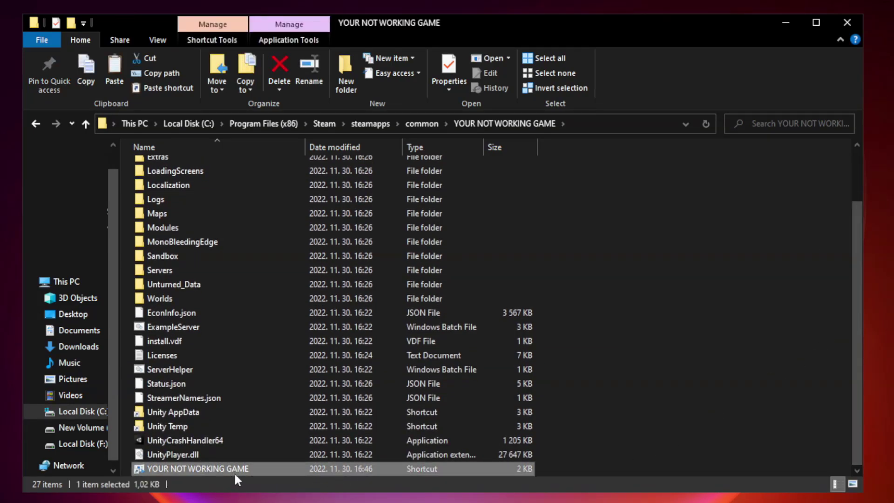
pyautogui.rightClick(303, 470)
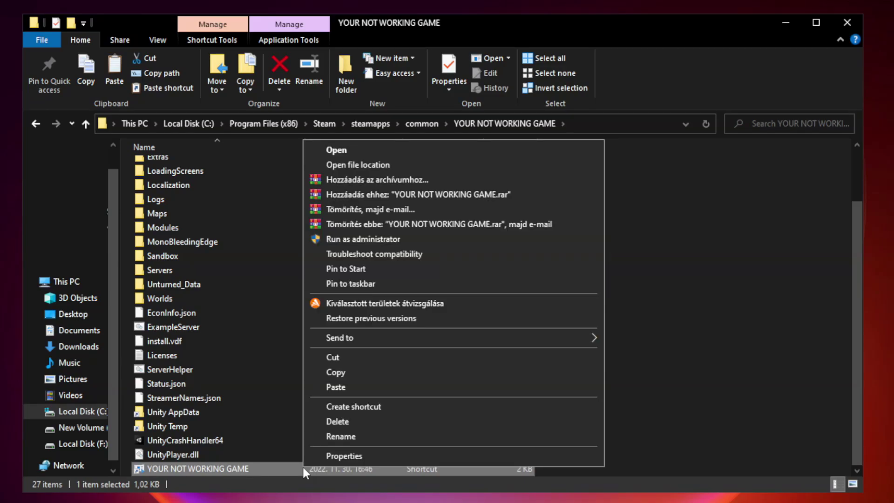
# - Set the shortcut to Windows 8 compatibility mode, run as administrator, and apply the change
pyautogui.click(450, 457)
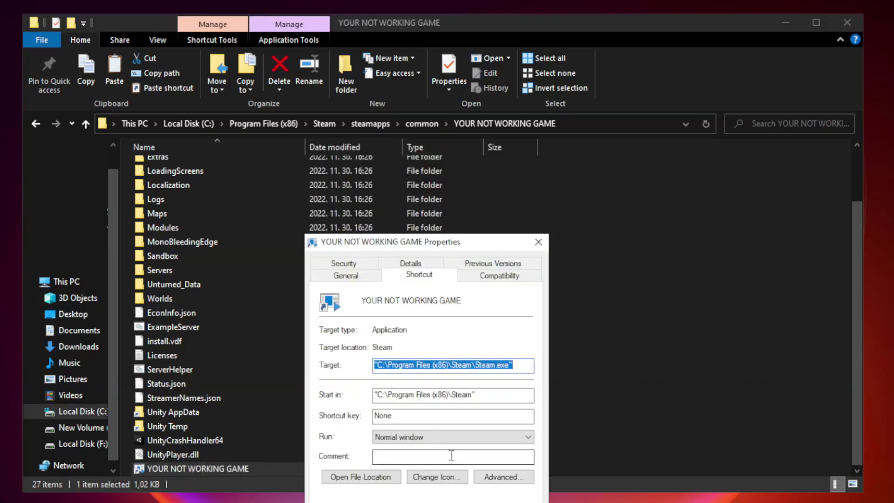
pyautogui.moveTo(444, 247); pyautogui.dragTo(444, 102)
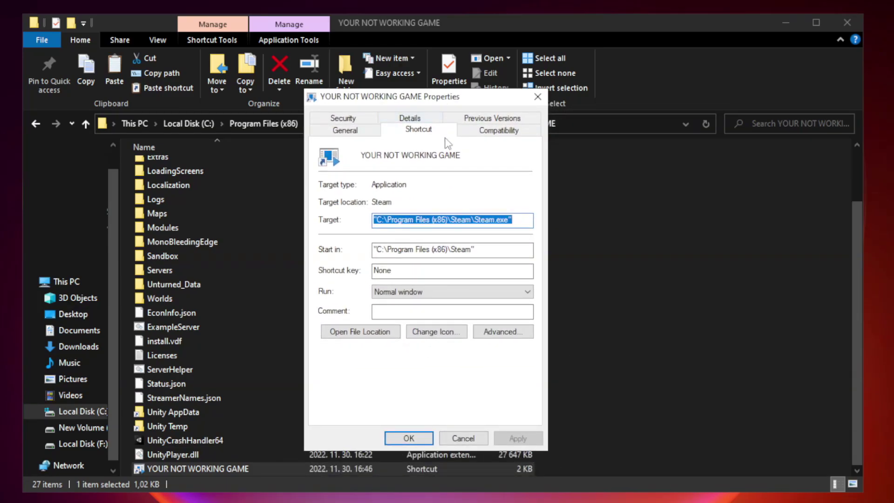
pyautogui.click(497, 131)
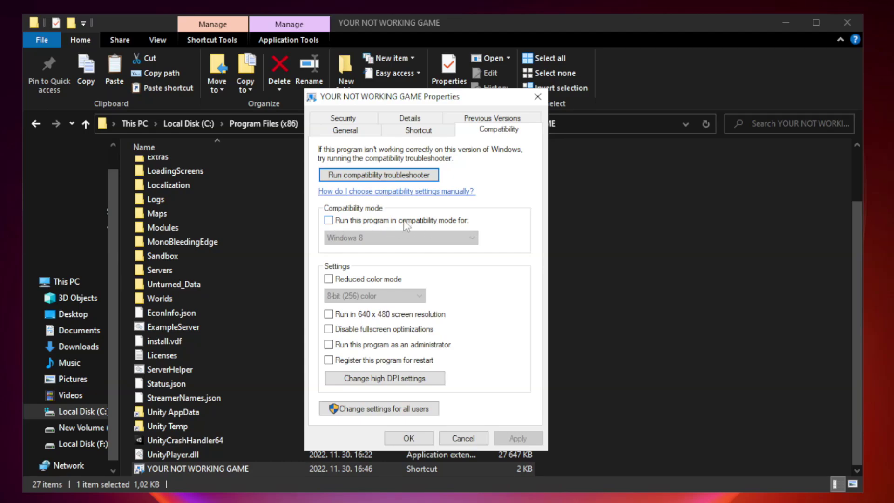
pyautogui.click(355, 222)
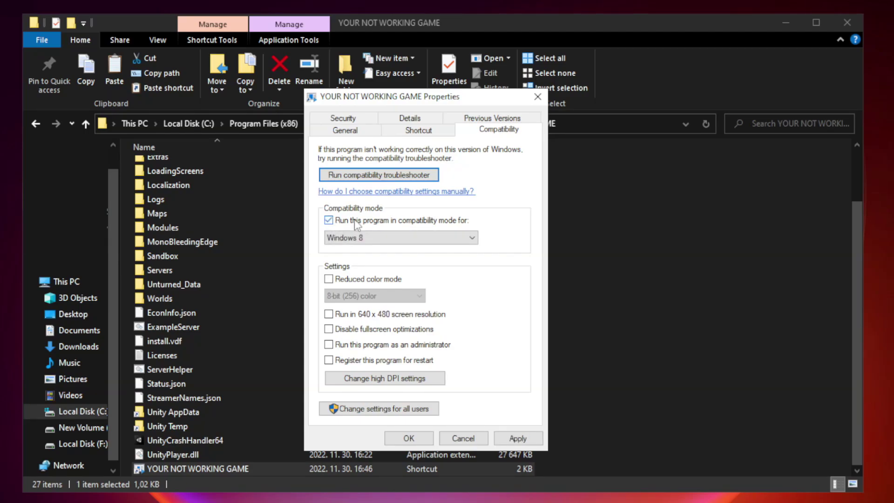
pyautogui.click(400, 238)
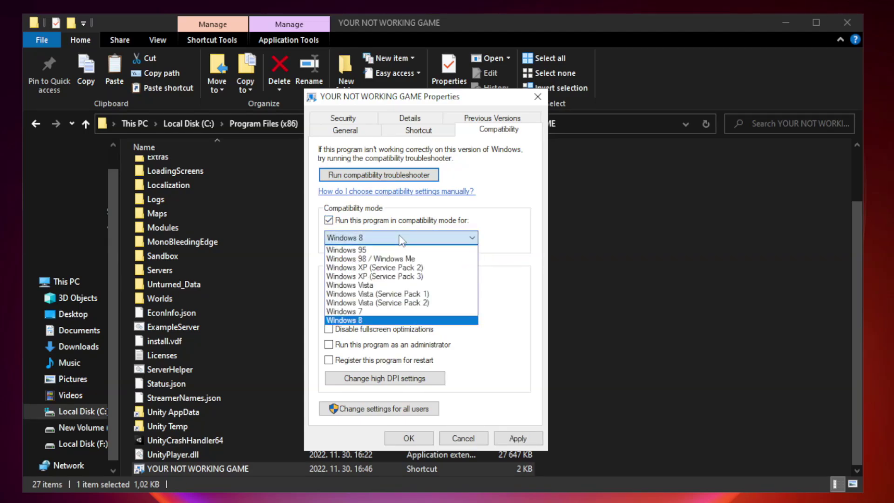
pyautogui.click(378, 321)
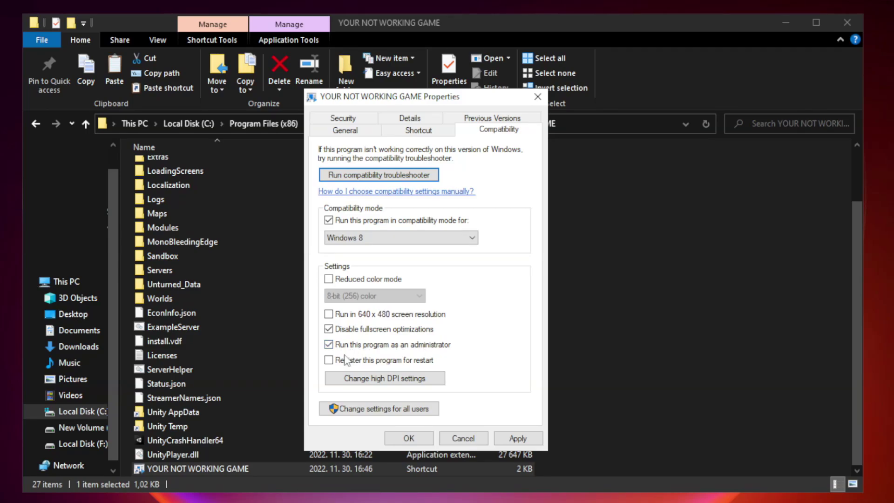
pyautogui.click(523, 440)
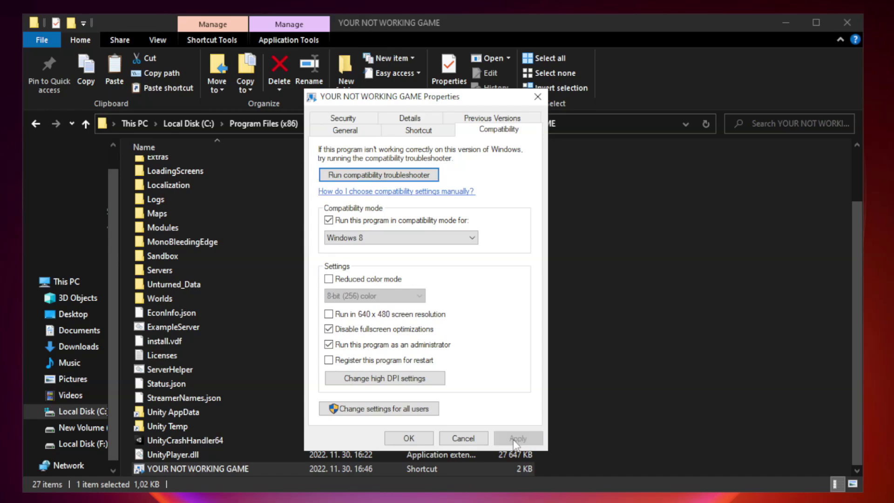
pyautogui.click(408, 438)
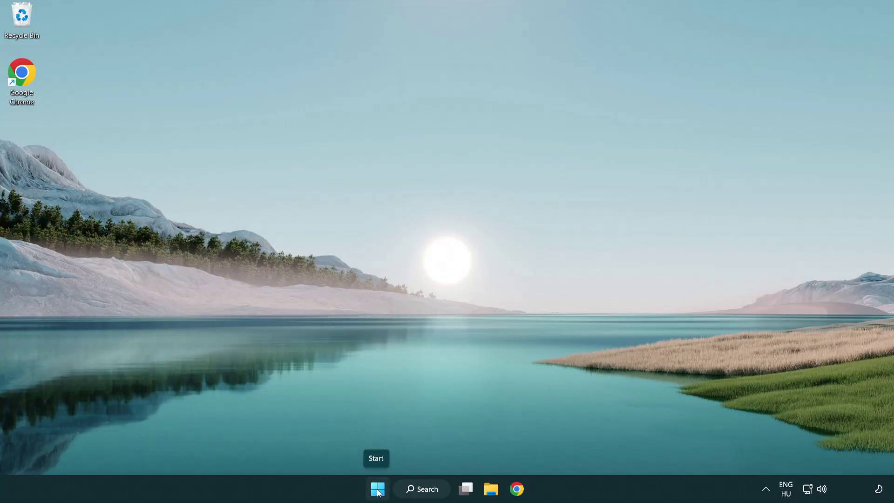
# - Launch Task Manager from the Start button's Win+X menu
pyautogui.rightClick(378, 490)
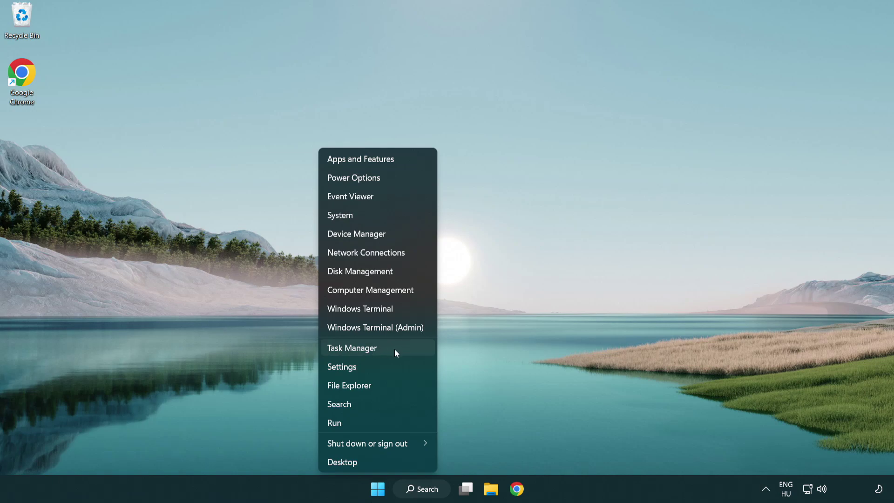
pyautogui.click(395, 353)
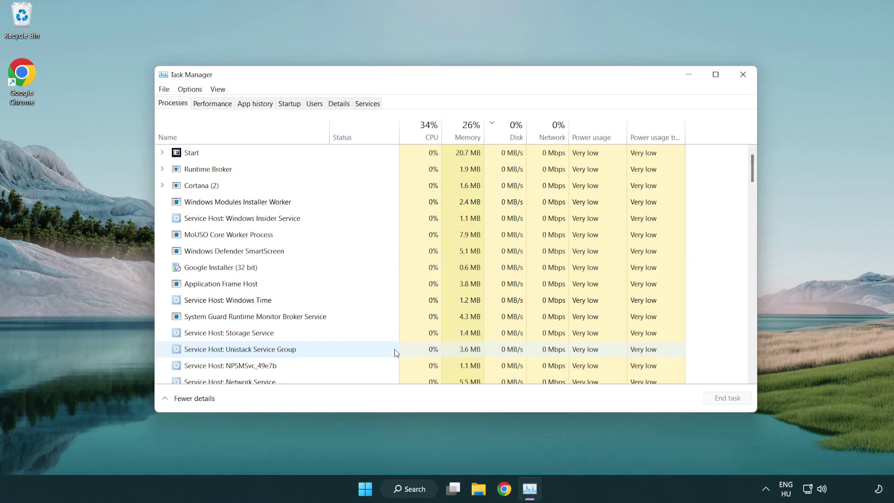
# - Disable Terminal, Phone Link, Cortana and Windows Security notification in the Startup apps list
pyautogui.click(290, 104)
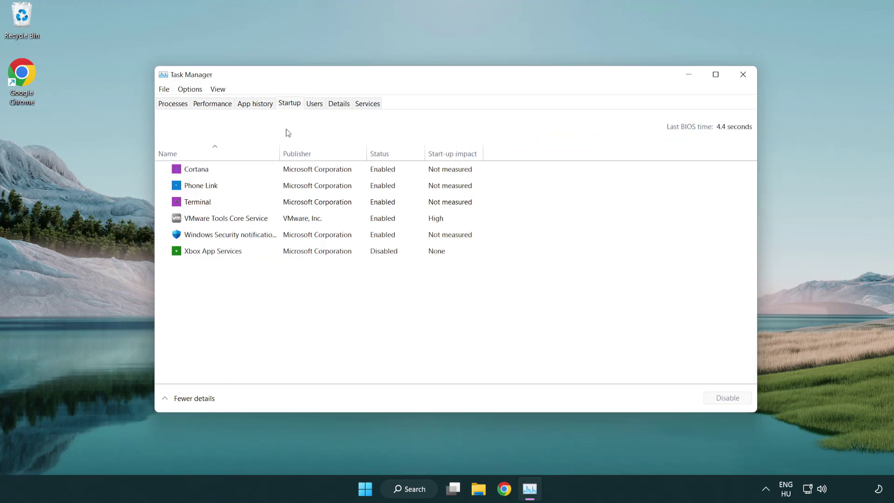
pyautogui.click(292, 204)
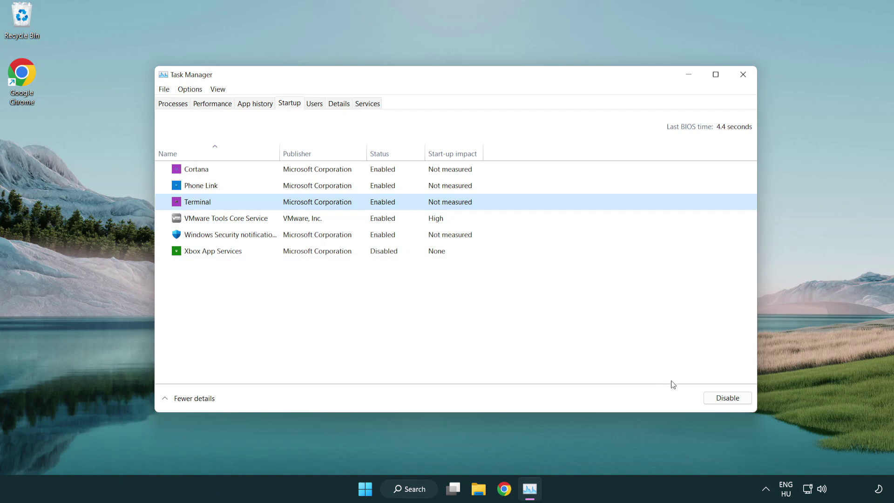
pyautogui.click(707, 397)
pyautogui.click(372, 188)
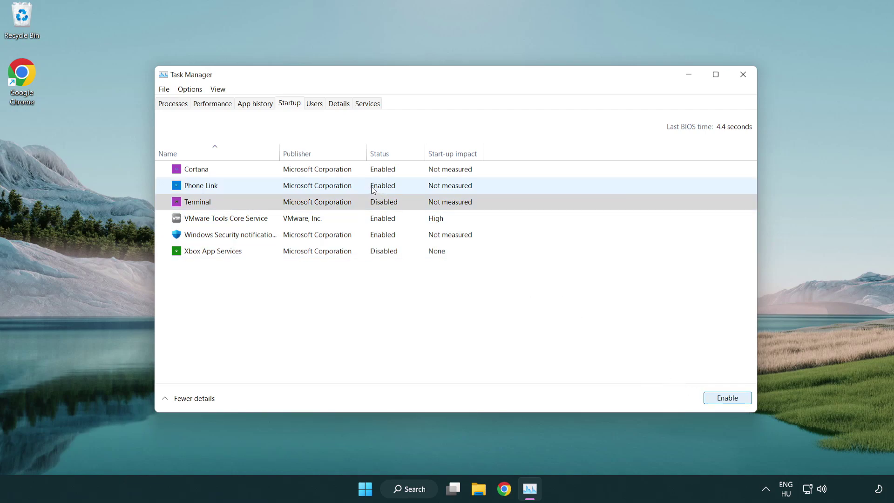
pyautogui.click(726, 399)
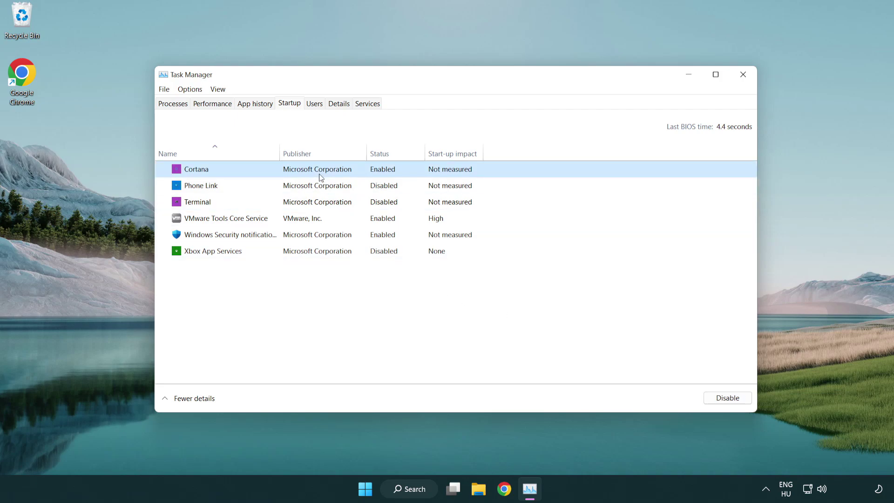
pyautogui.click(726, 398)
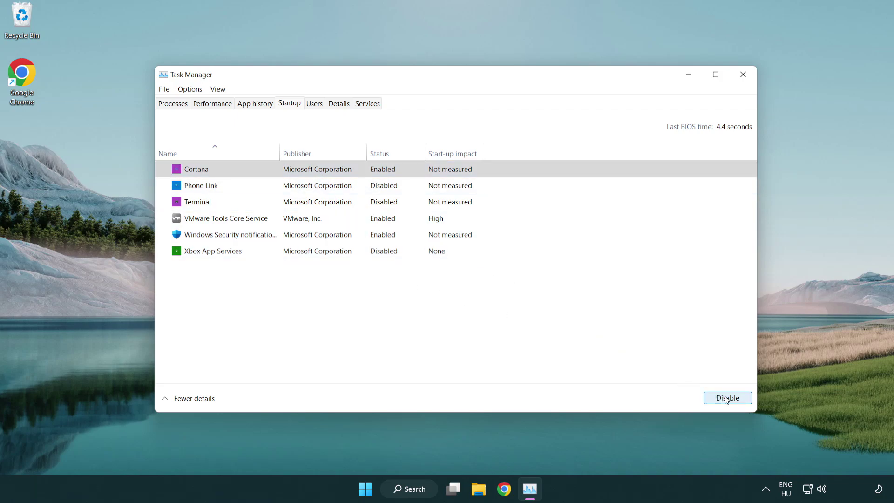
pyautogui.click(428, 241)
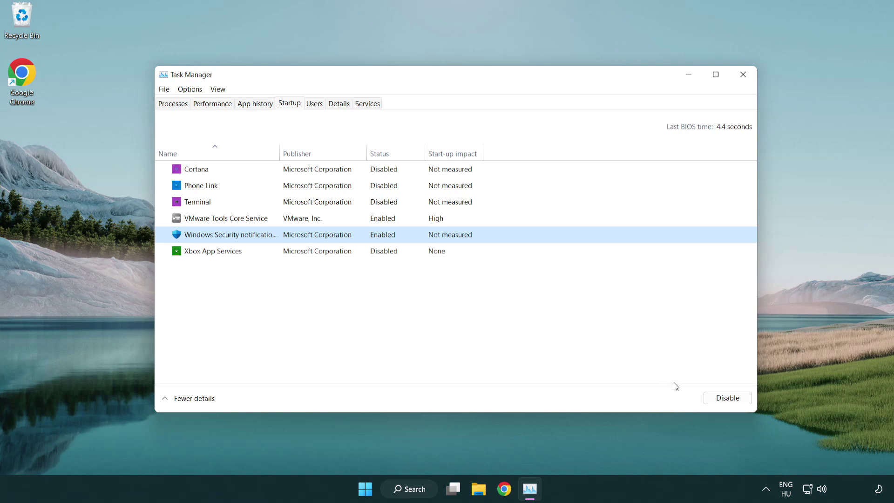
pyautogui.click(717, 398)
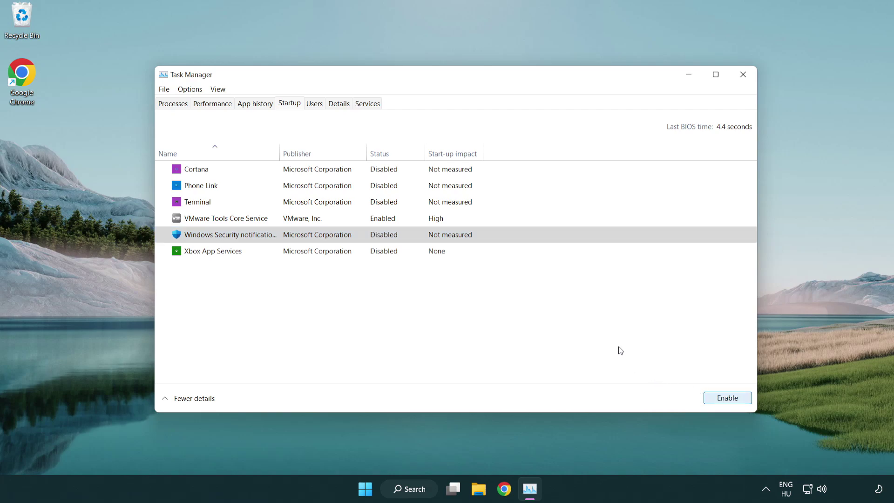
# - Close Task Manager and download dxwebsetup.exe from the DirectX End-User Runtime Web Installer page in Chrome
pyautogui.click(743, 75)
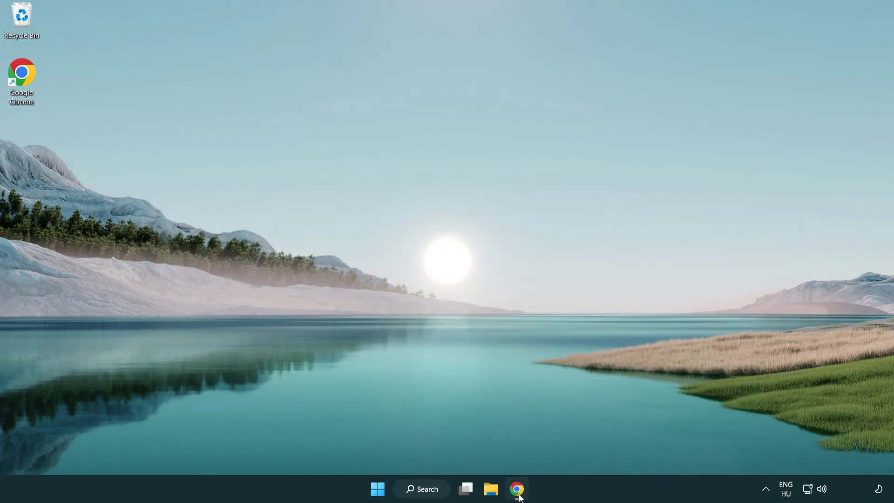
pyautogui.click(517, 489)
pyautogui.scroll(2, 370, 393)
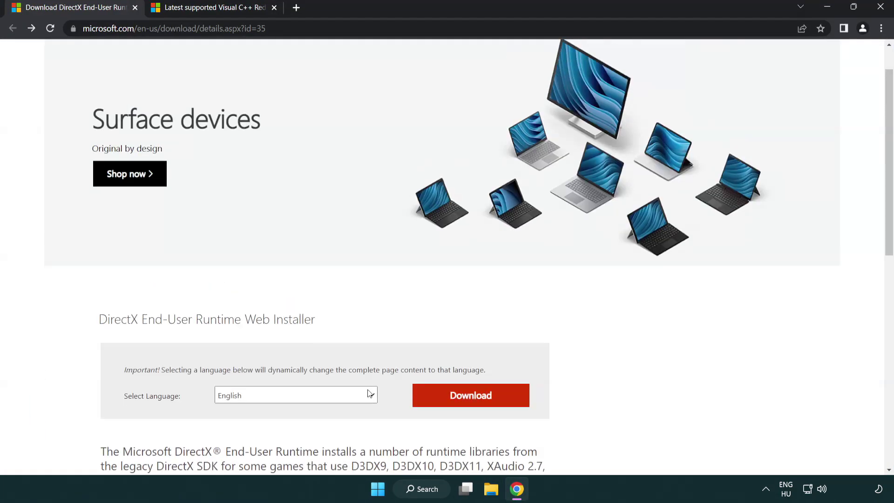
pyautogui.scroll(1, 370, 393)
pyautogui.click(371, 28)
pyautogui.click(390, 33)
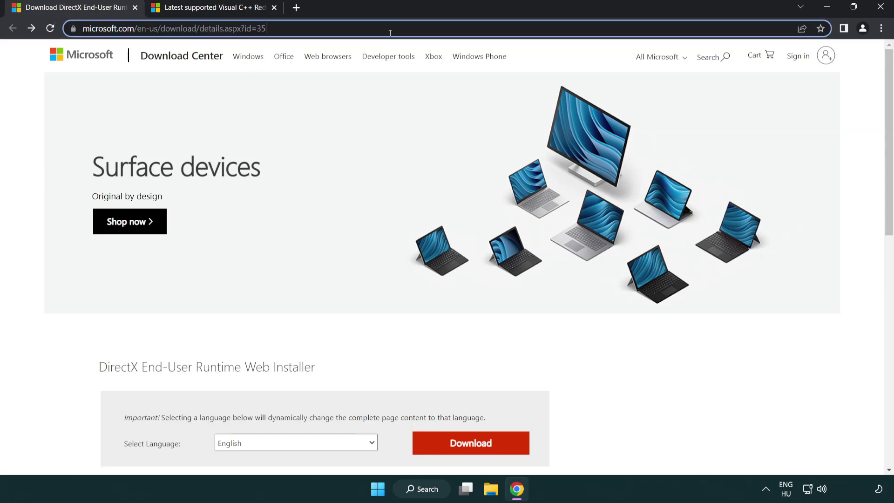
pyautogui.click(856, 203)
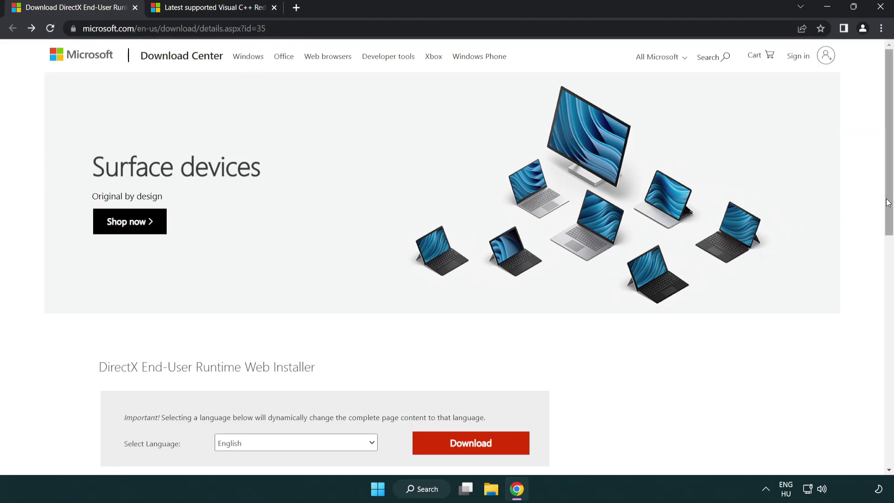
pyautogui.moveTo(888, 202); pyautogui.dragTo(885, 258)
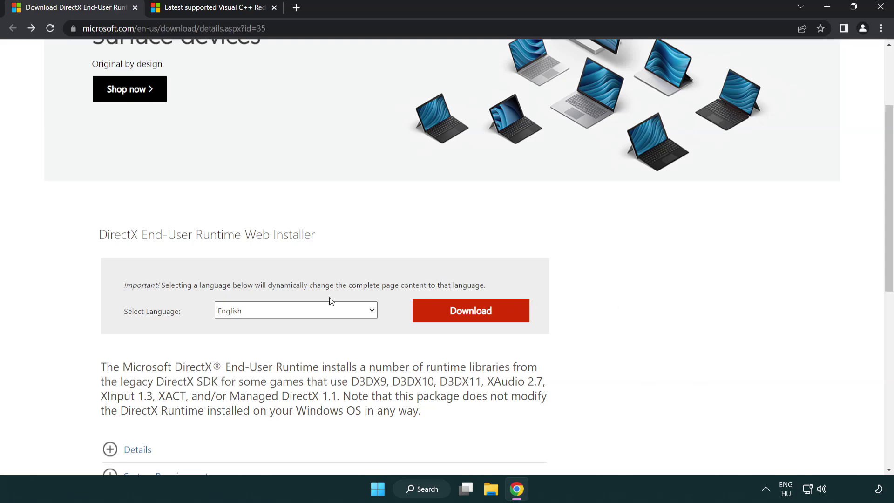
pyautogui.click(475, 321)
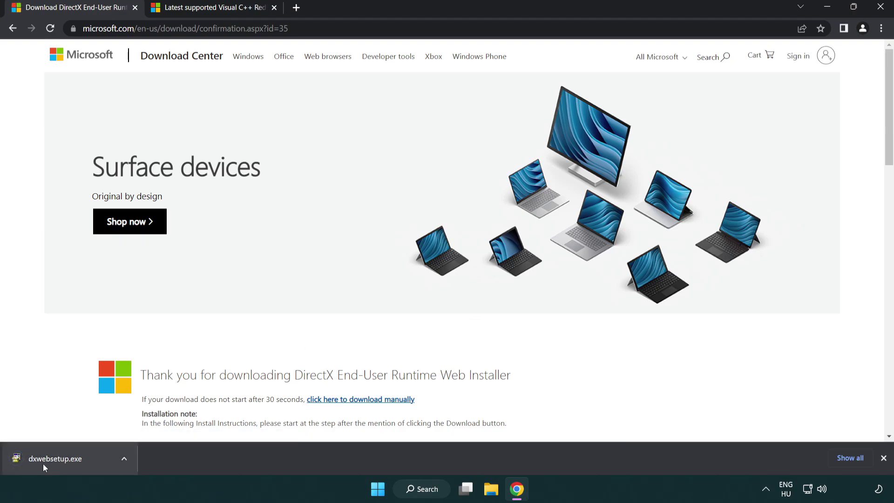
# - Run dxwebsetup.exe and accept the DirectX licence agreement
pyautogui.click(59, 460)
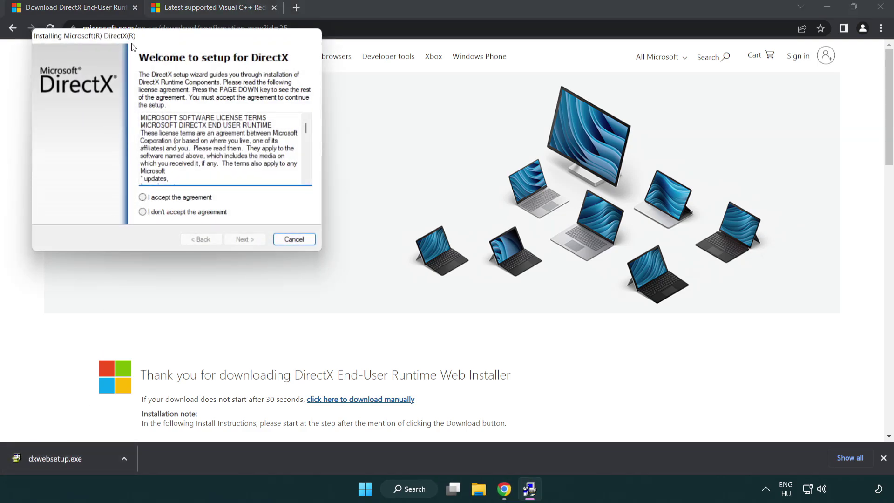
pyautogui.moveTo(135, 40); pyautogui.dragTo(392, 138)
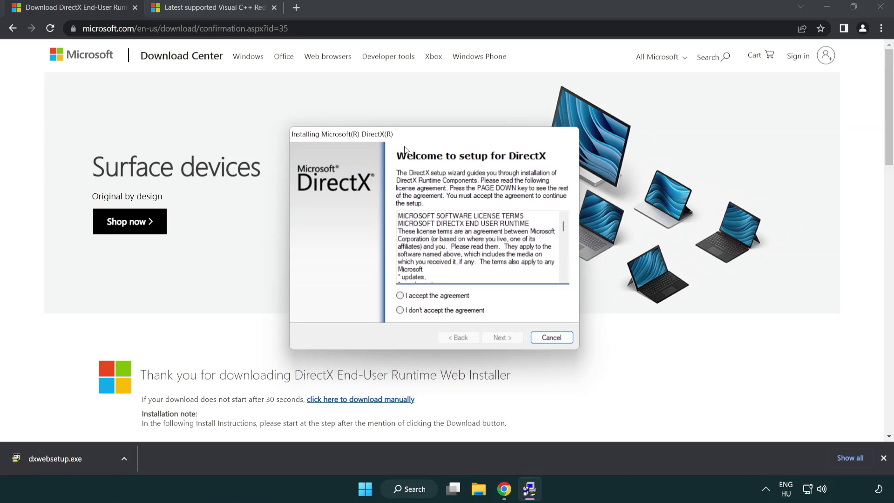
pyautogui.moveTo(565, 228); pyautogui.dragTo(563, 269)
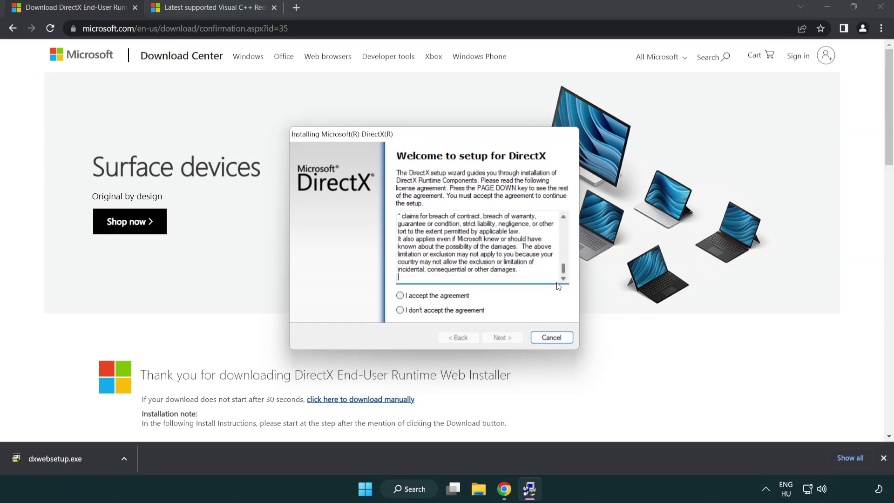
pyautogui.click(400, 296)
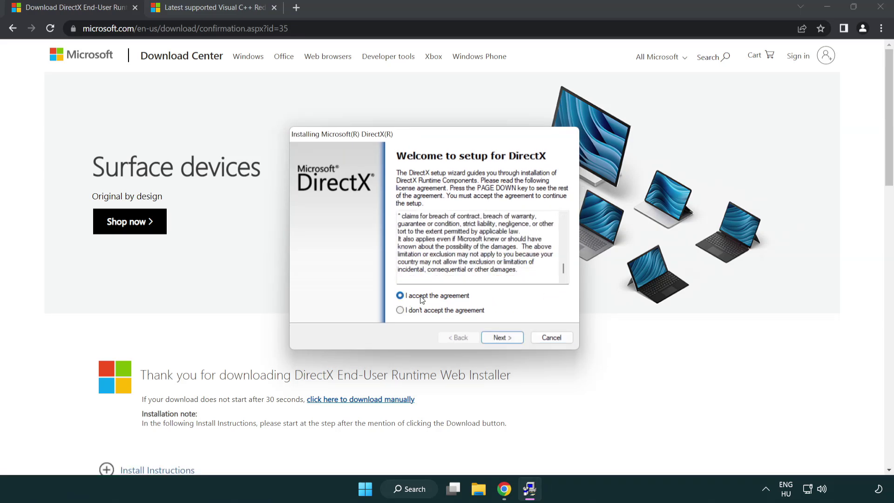
pyautogui.click(504, 338)
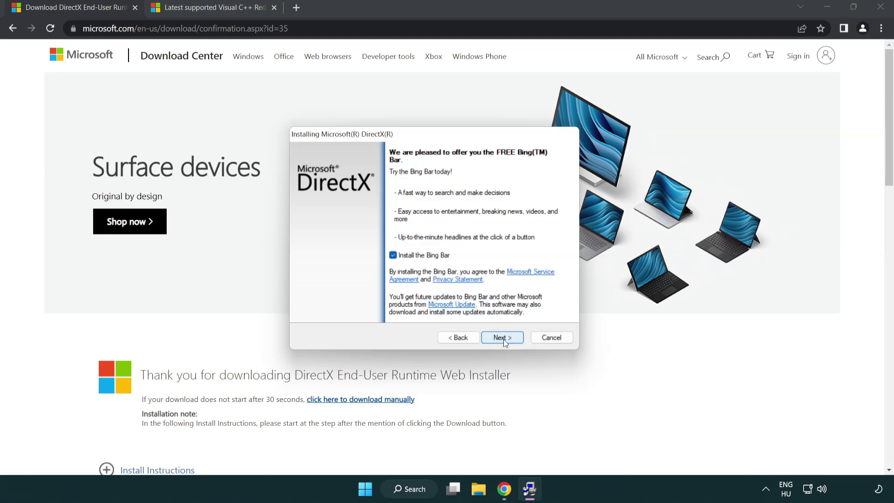
# - Decline the Bing Bar, continue the install and finish DirectX Setup
pyautogui.click(393, 257)
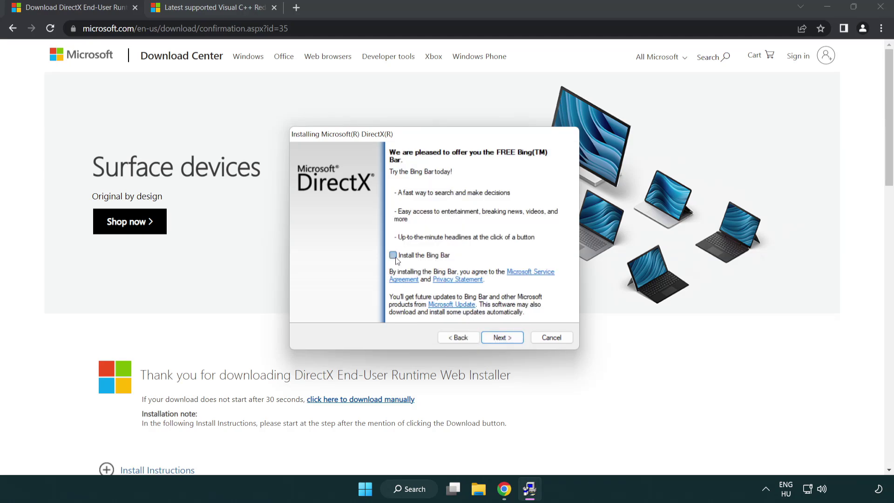
pyautogui.click(506, 339)
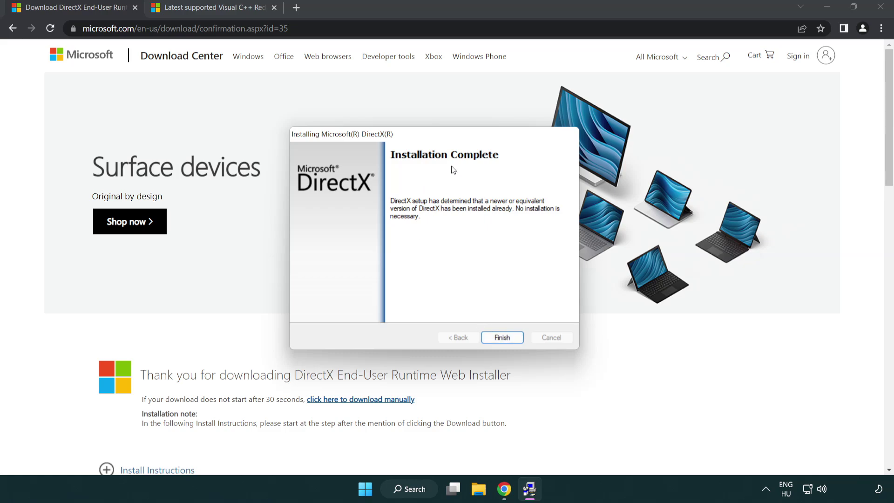
pyautogui.click(502, 337)
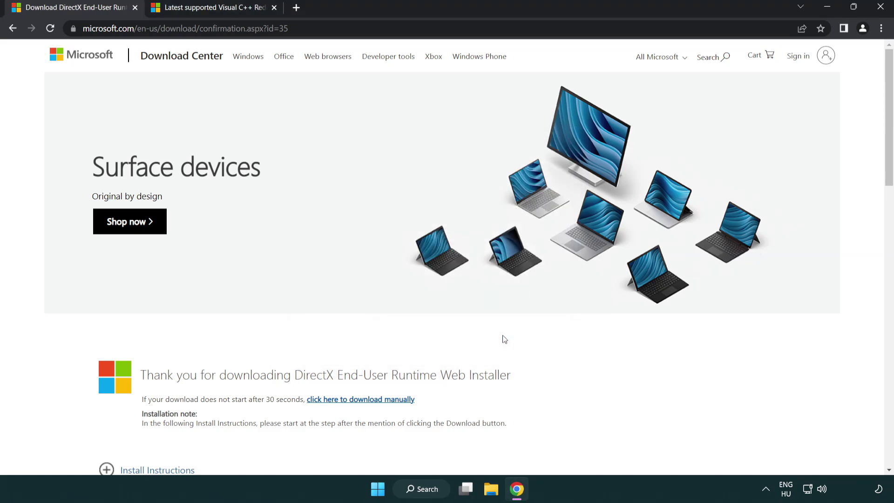
# - Close the DirectX tab and download the ARM64, x86 and X64 Visual C++ 2015–2022 redistributables
pyautogui.click(135, 8)
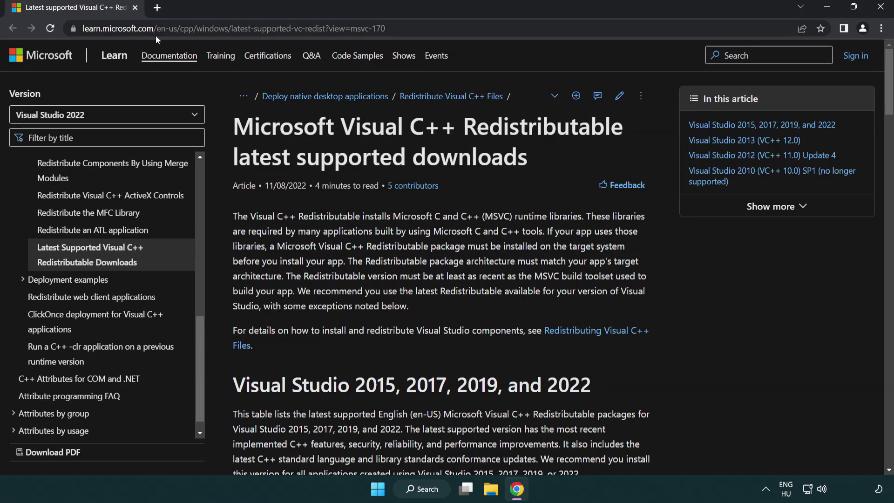
pyautogui.click(397, 31)
pyautogui.click(396, 32)
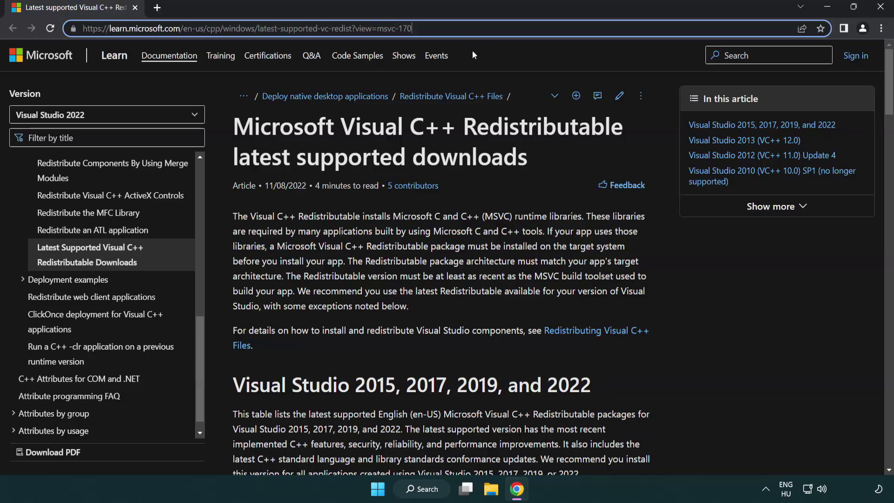
pyautogui.click(460, 153)
pyautogui.scroll(-5, 460, 153)
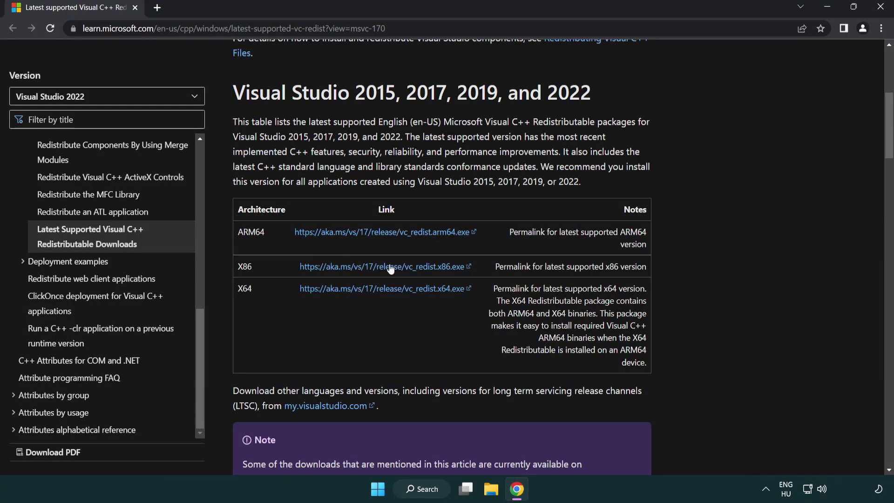
pyautogui.click(366, 237)
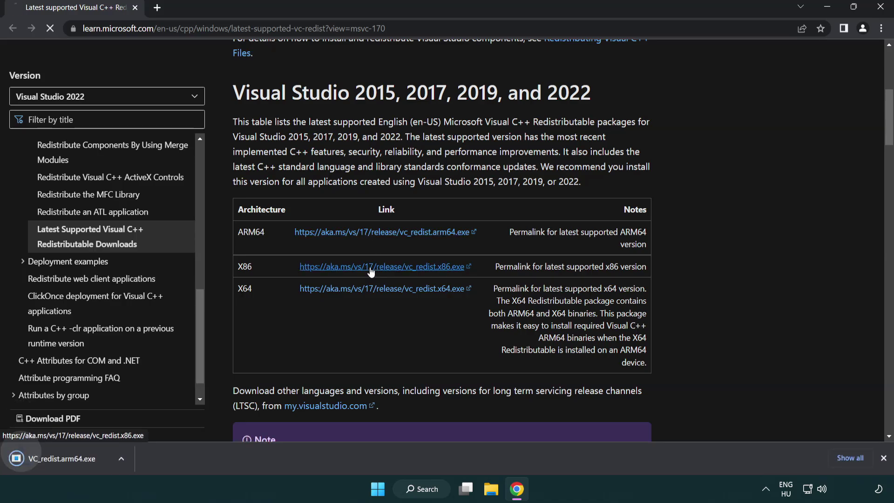
pyautogui.click(374, 289)
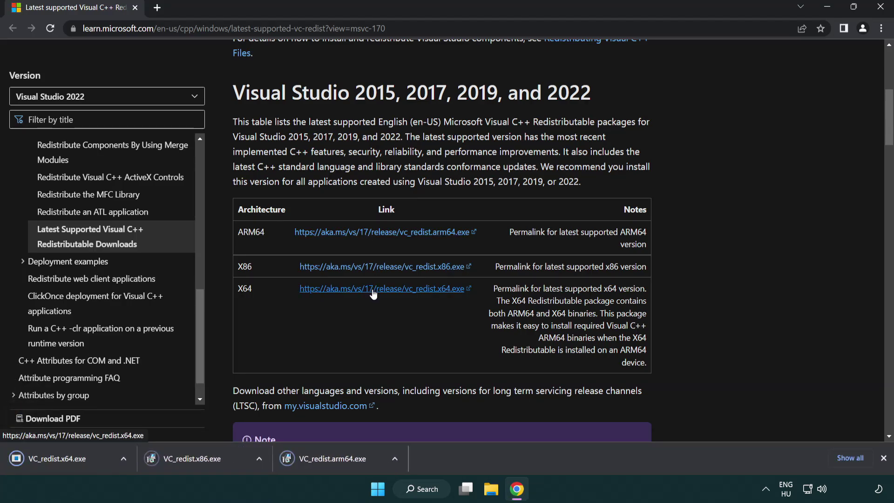
# - Try installing VC_redist.arm64.exe and dismiss its unsupported-package failure
pyautogui.click(342, 466)
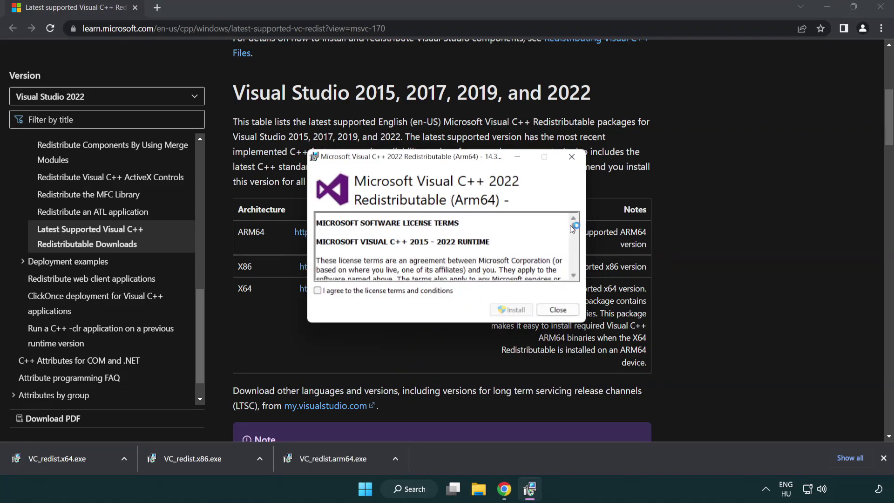
pyautogui.moveTo(570, 225); pyautogui.dragTo(580, 273)
pyautogui.click(330, 291)
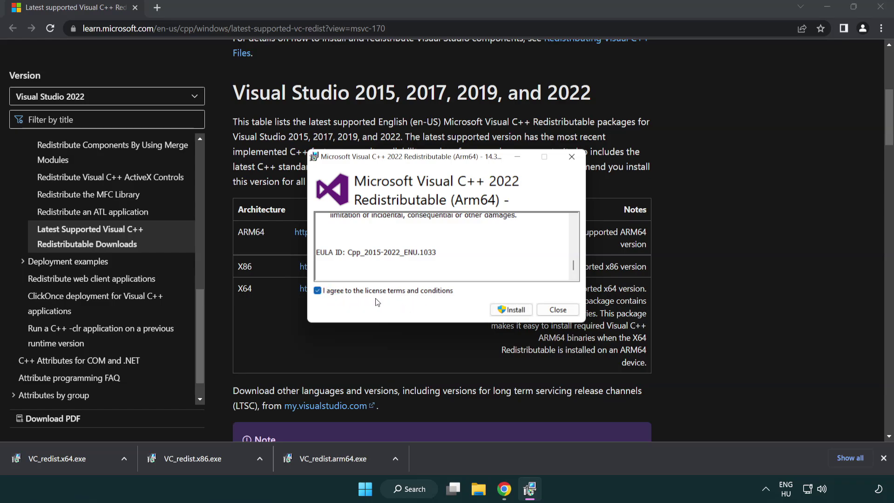
pyautogui.click(498, 309)
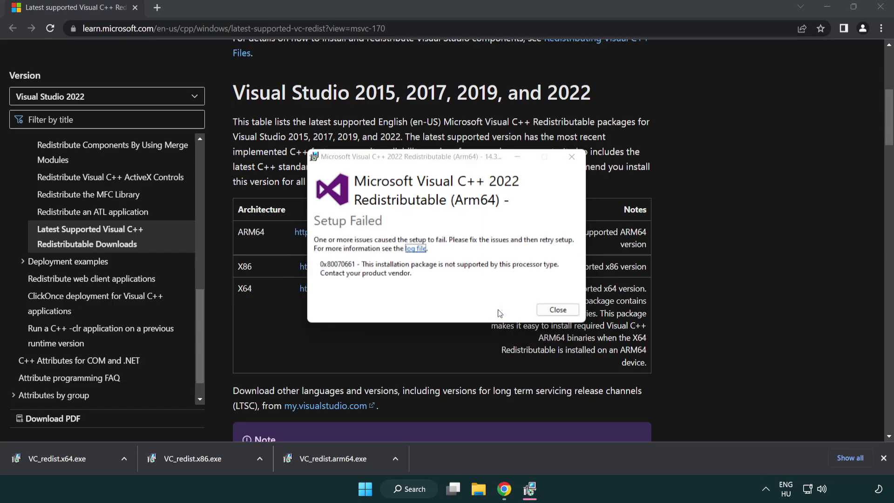
pyautogui.click(557, 310)
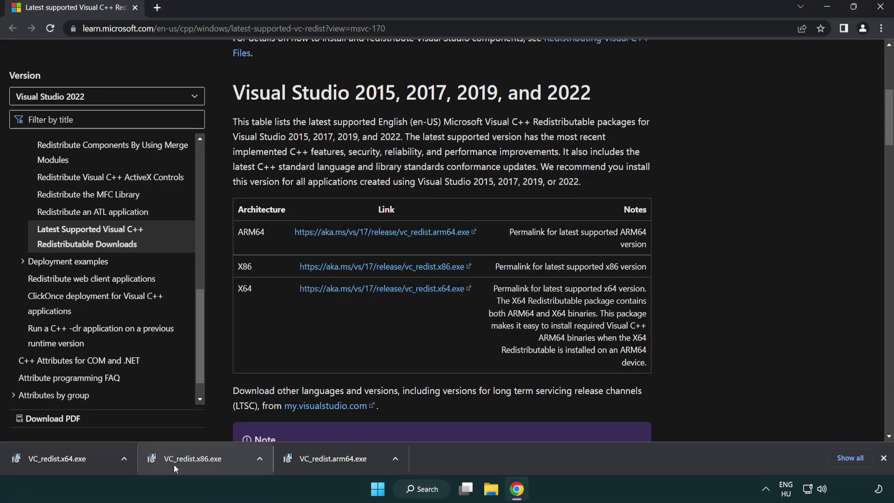
# - Install VC_redist.x86.exe and VC_redist.x64.exe, closing each setup without restarting
pyautogui.click(200, 464)
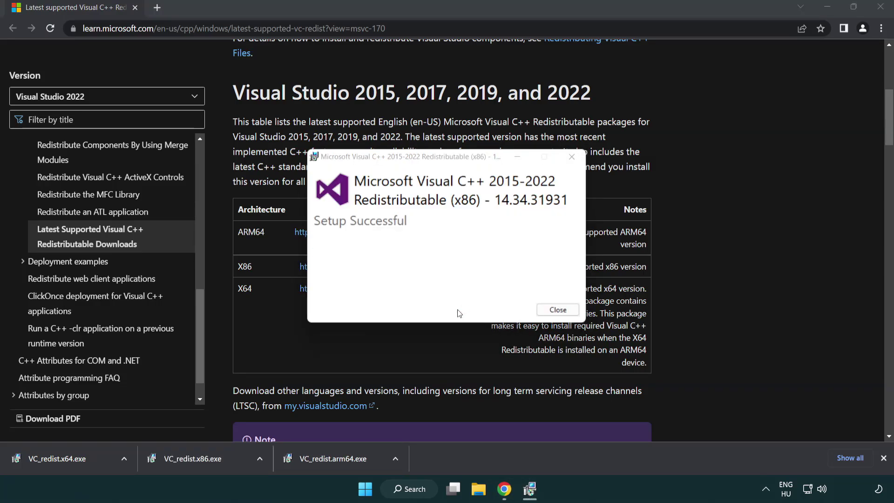
pyautogui.click(557, 309)
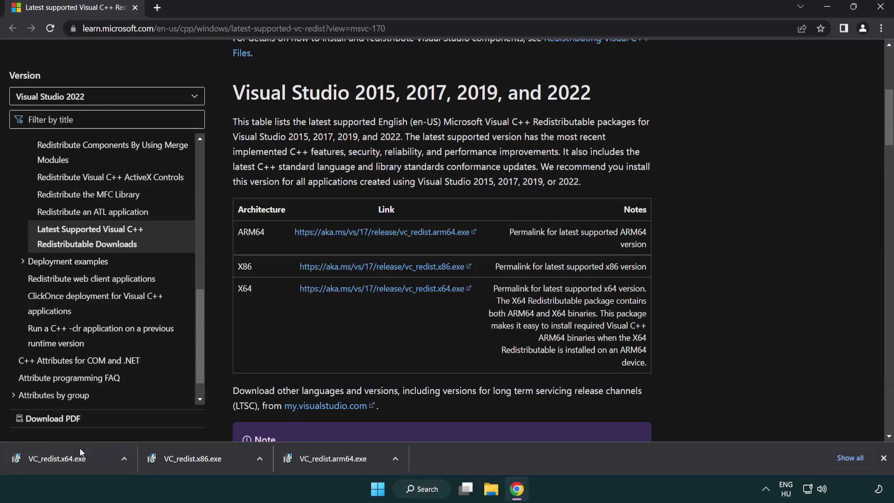
pyautogui.click(67, 459)
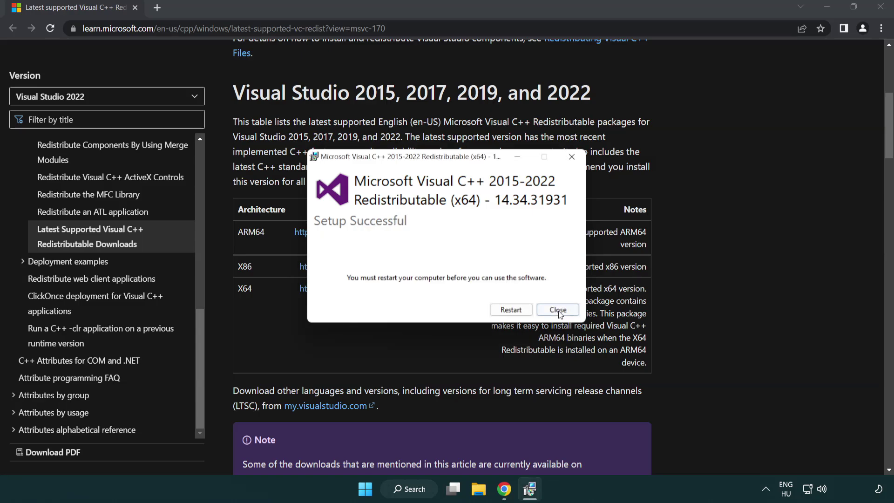
pyautogui.click(558, 310)
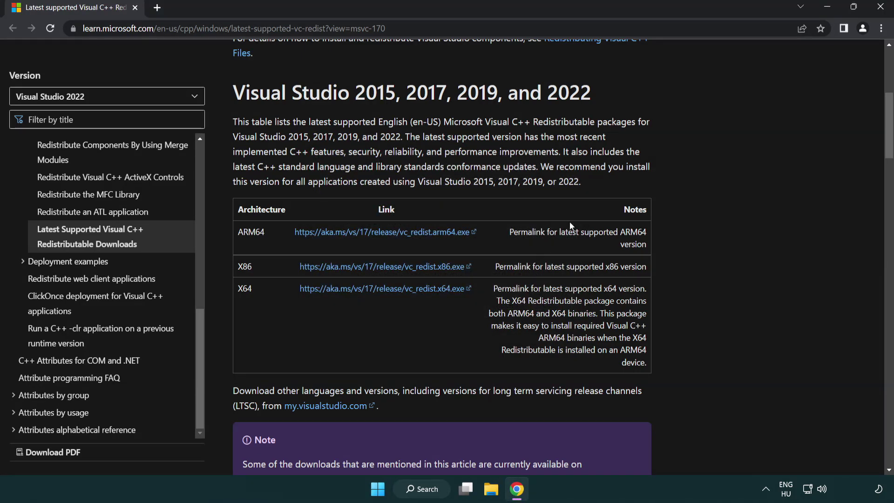
# - Close Chrome, search 'cmd' and run Command Prompt as administrator
pyautogui.click(882, 8)
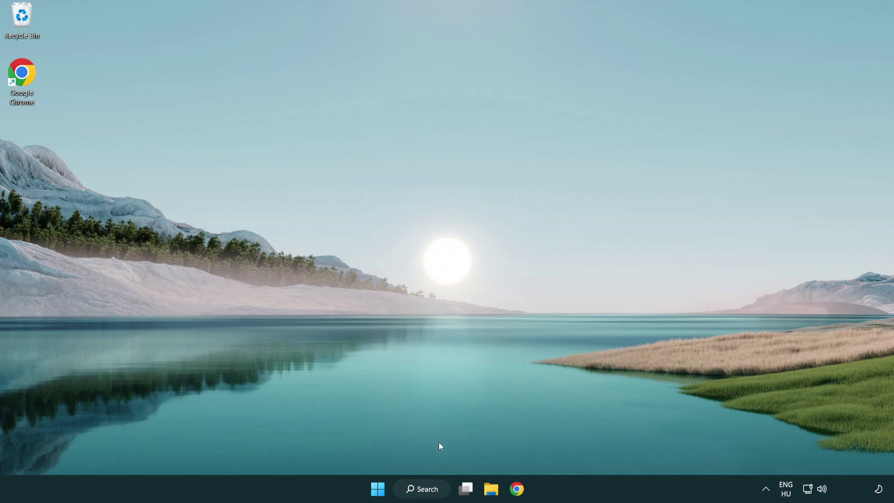
pyautogui.click(417, 490)
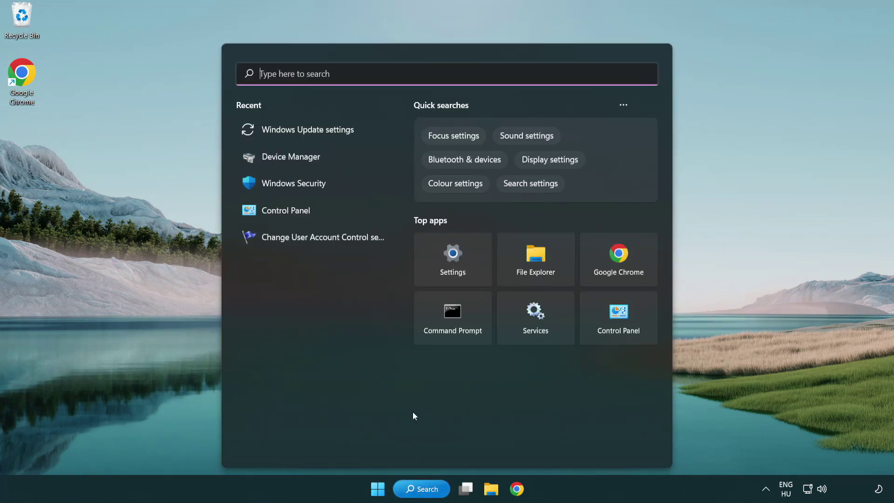
pyautogui.write('cmd')
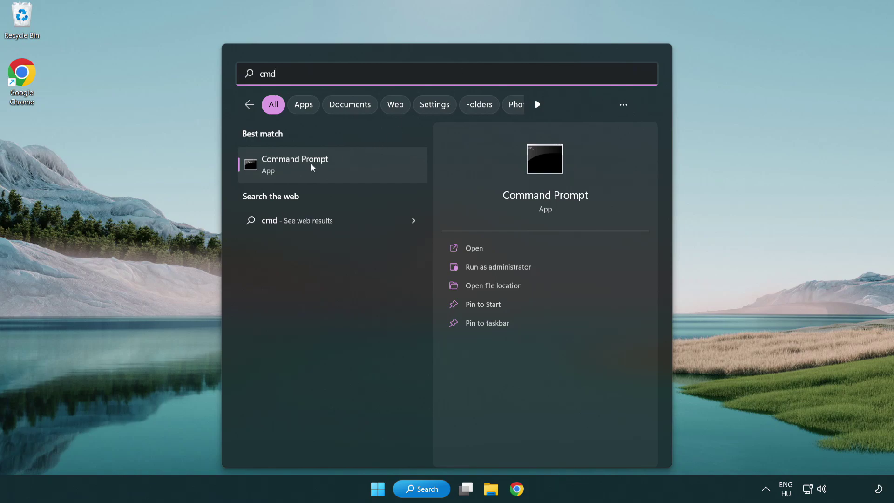
pyautogui.rightClick(342, 171)
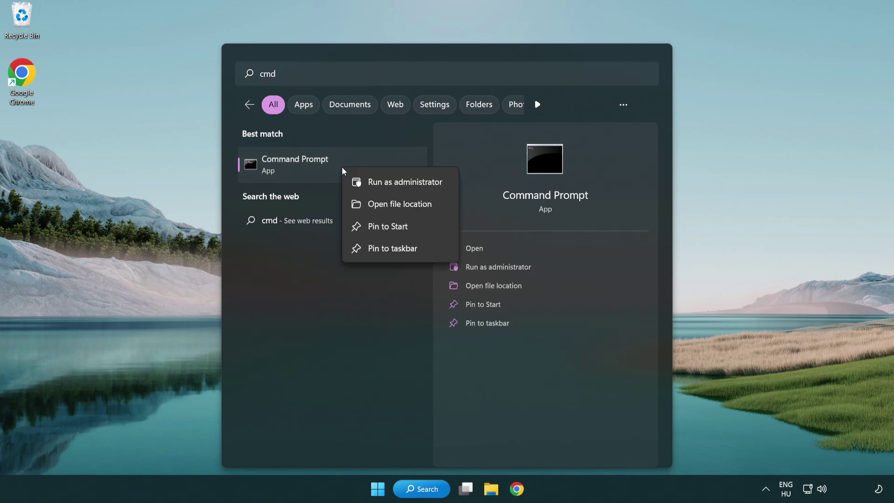
pyautogui.click(403, 183)
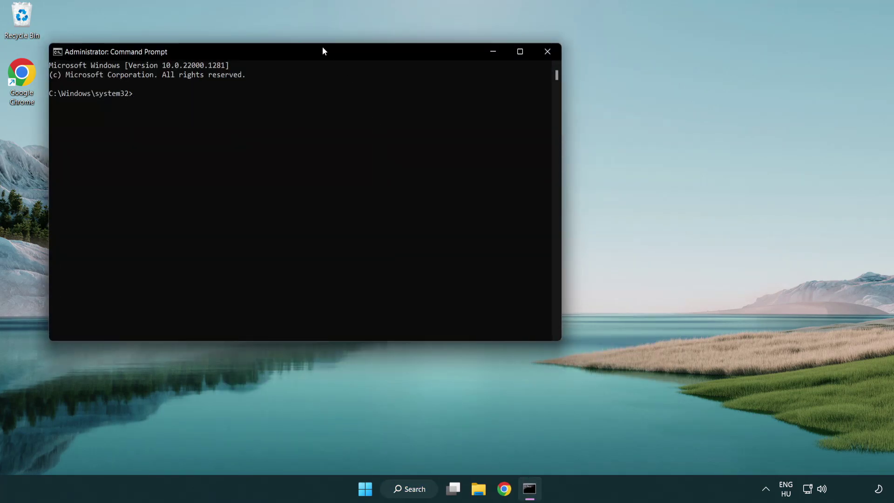
pyautogui.moveTo(323, 50); pyautogui.dragTo(451, 95)
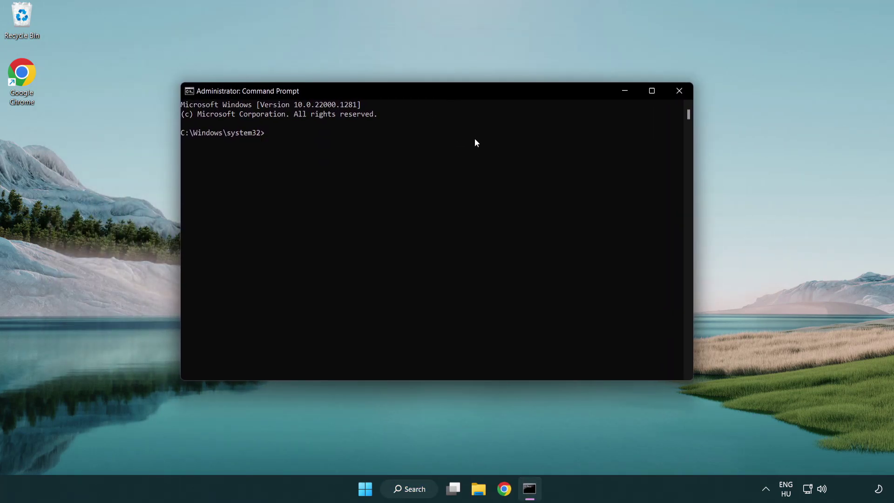
# - Run sfc /scannow and let it finish with no integrity violations found
pyautogui.write('sfc')
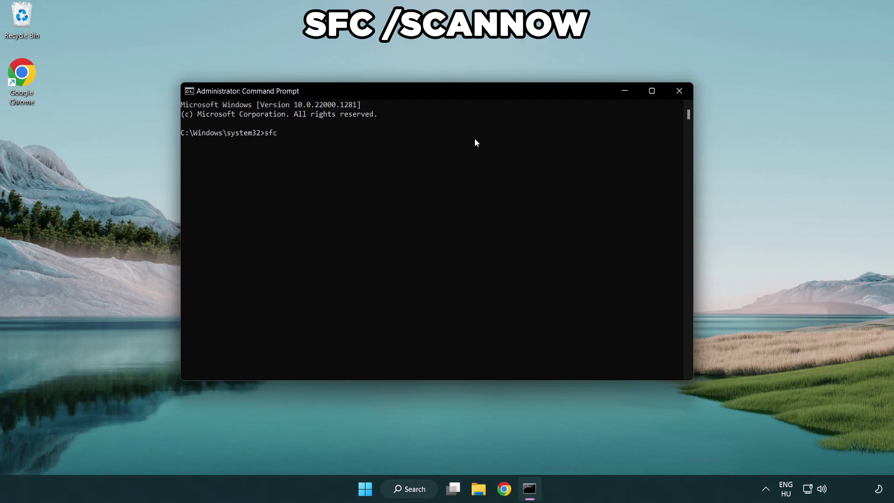
pyautogui.write(' /scannow')
pyautogui.press('Return')
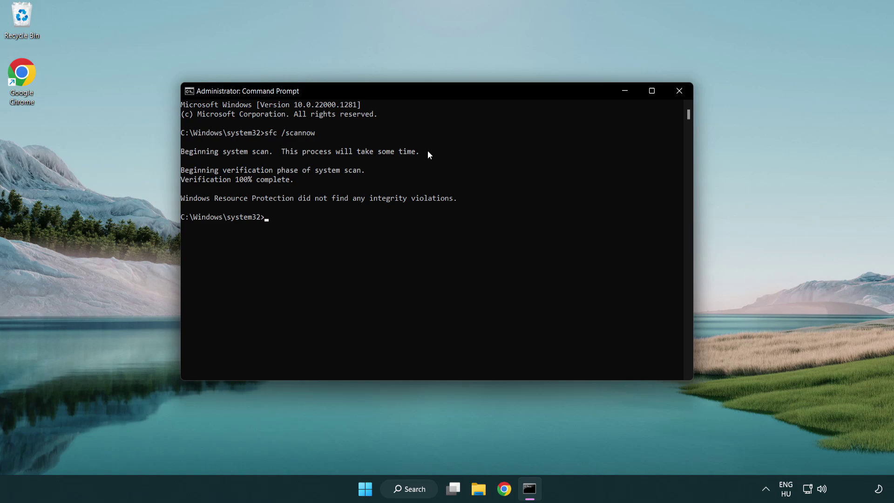
# - Close Command Prompt and show the Start menu's power options
pyautogui.click(682, 93)
pyautogui.press('super')
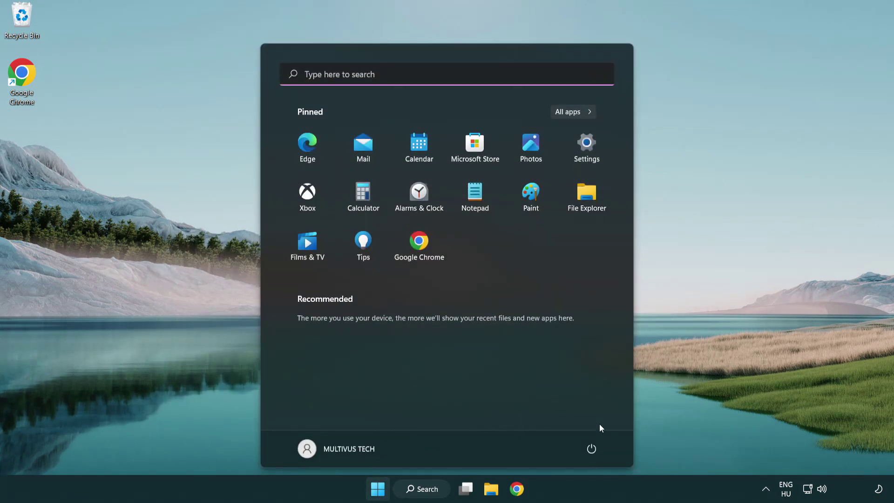
pyautogui.click(594, 447)
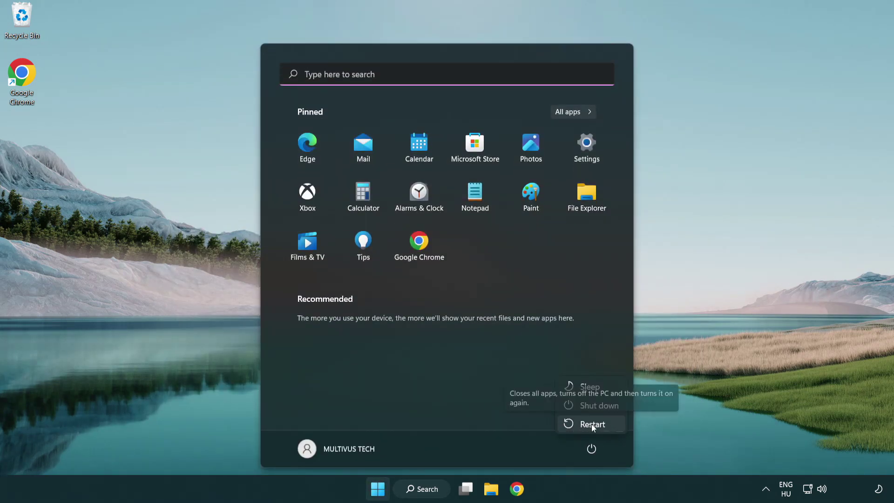